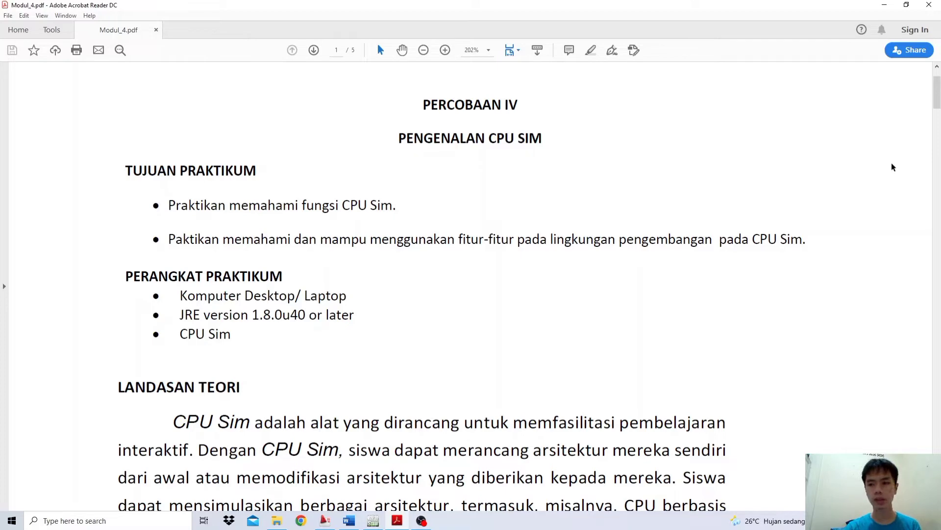
- Read the module PDF down to the hardware component steps and open the hardware modules editor in CPU Sim
drag(938, 107, 939, 123)
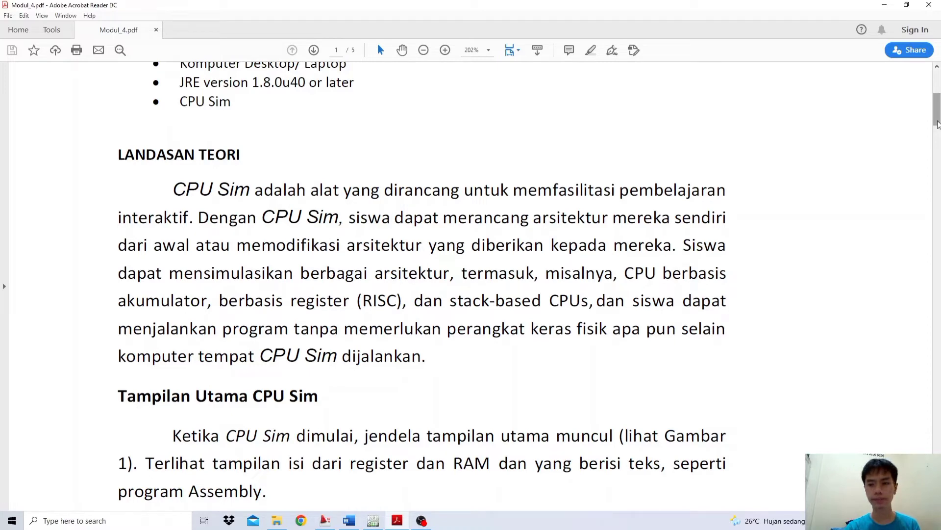
drag(937, 123, 939, 212)
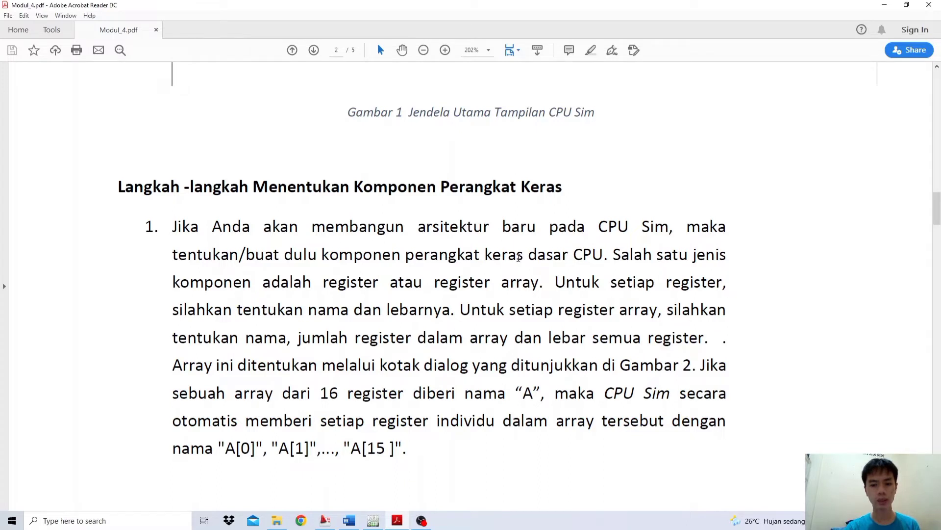
click(373, 521)
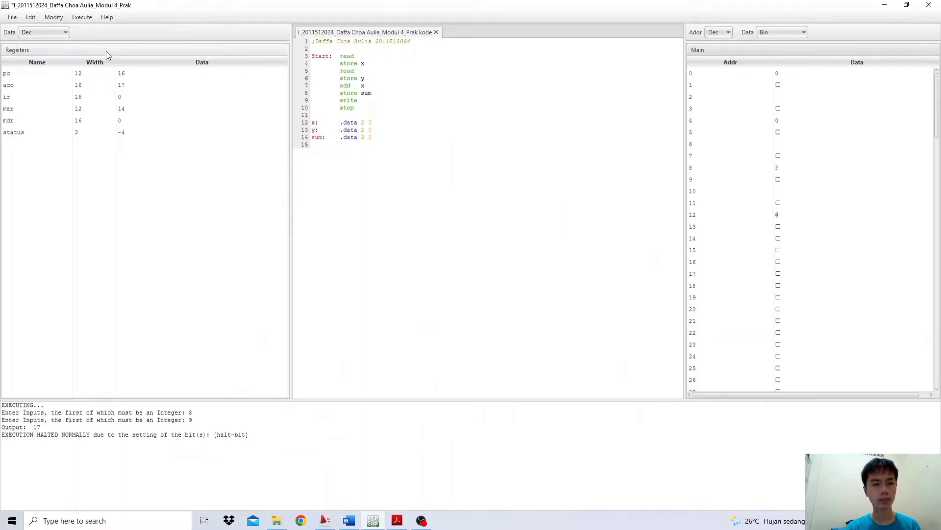
click(58, 18)
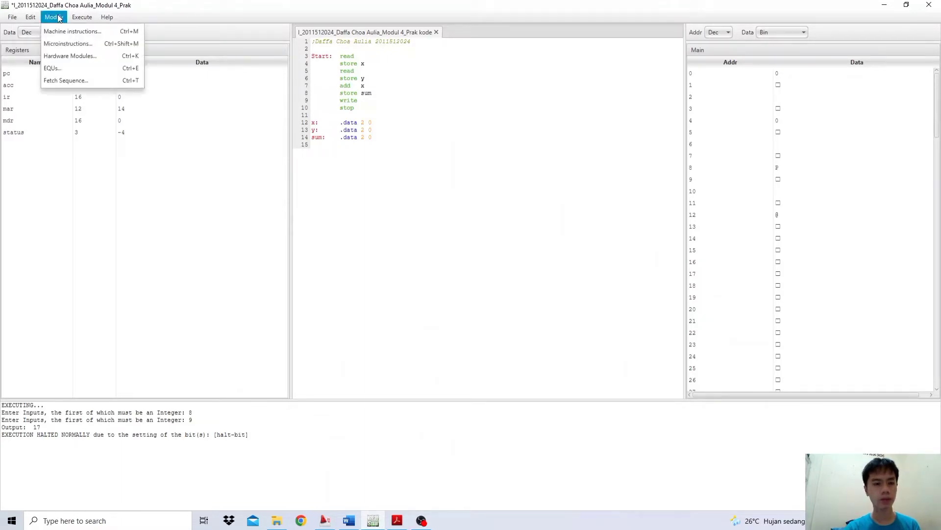
click(89, 54)
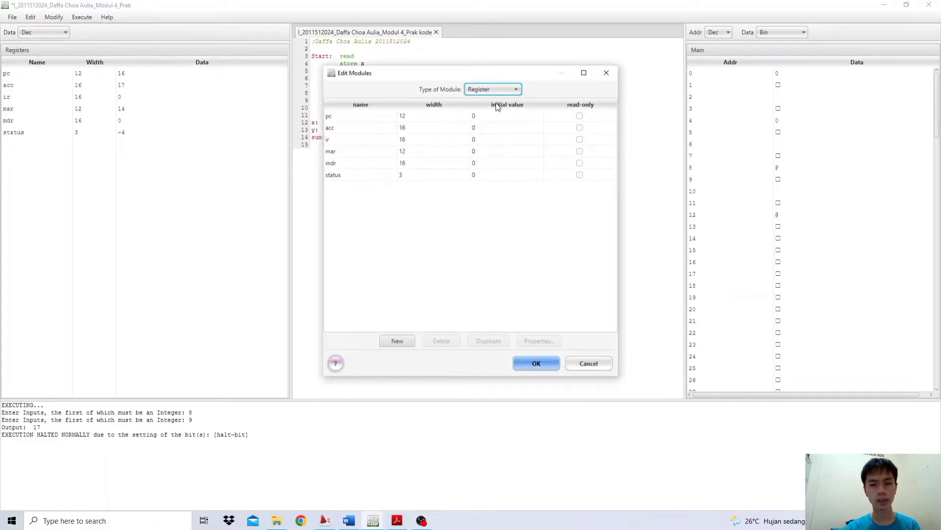
- Go through the RegisterArray, ConditionBit and RAM module types, ending back on the Register type
click(488, 91)
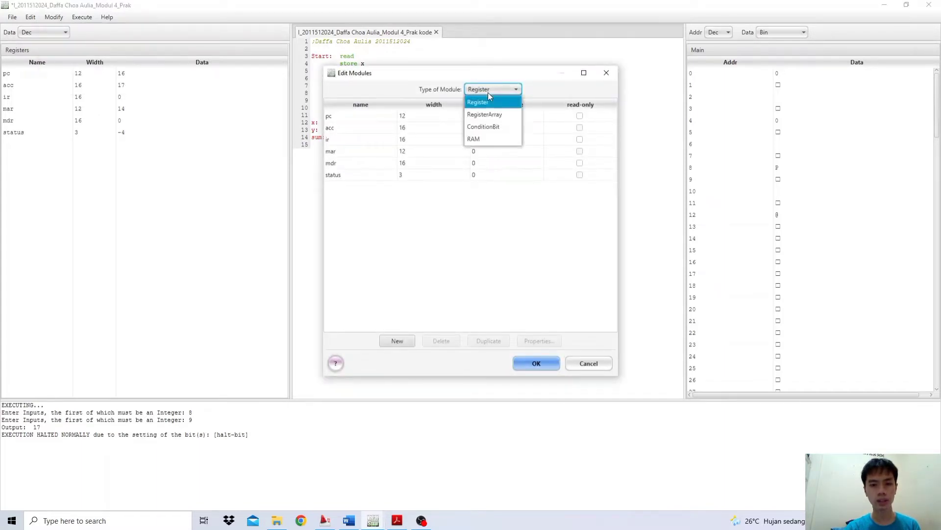
click(494, 118)
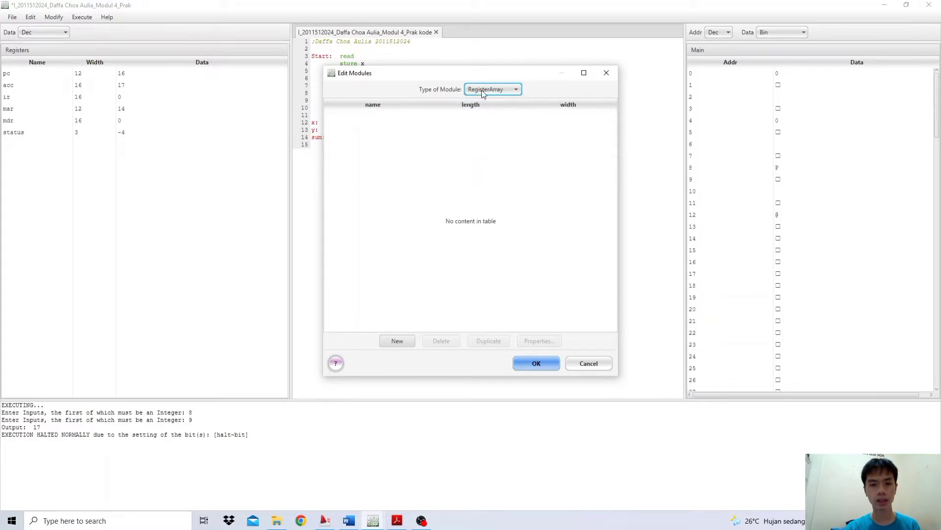
click(482, 89)
click(501, 126)
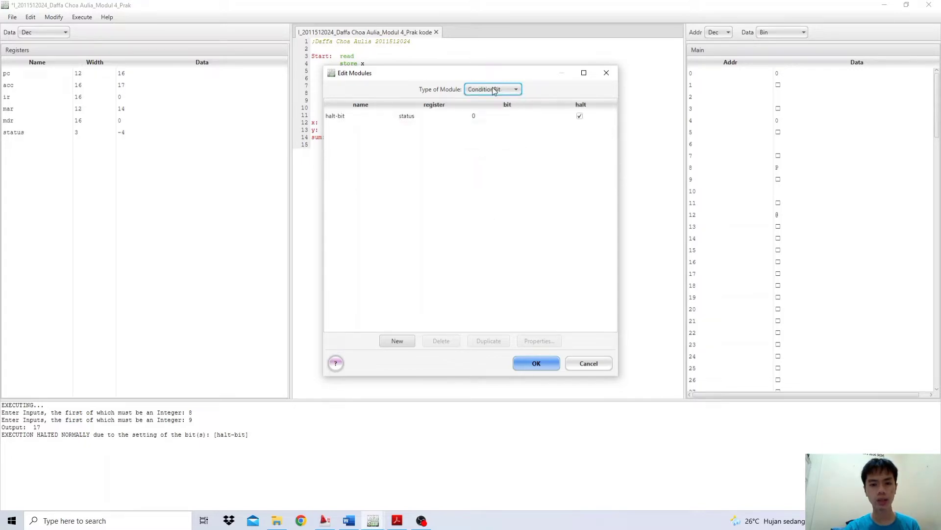
click(492, 88)
click(501, 137)
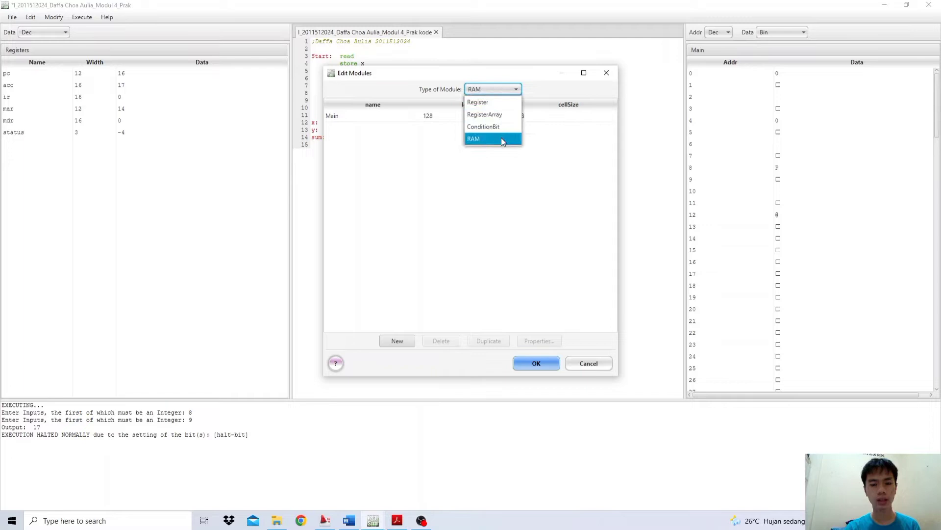
click(487, 87)
click(492, 100)
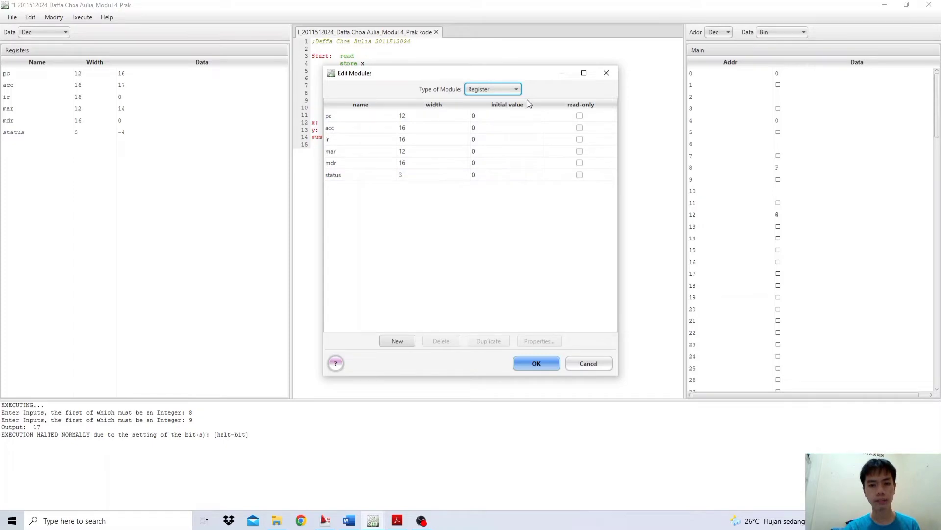
- Read the RAM section of the module PDF in Acrobat Reader and display the RAM modules in CPU Sim's module editor
click(397, 520)
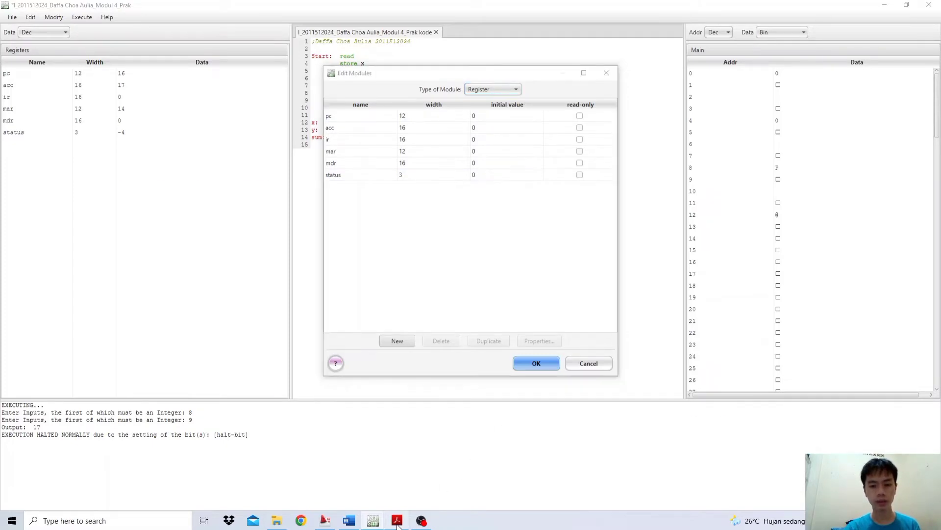
drag(937, 222, 940, 296)
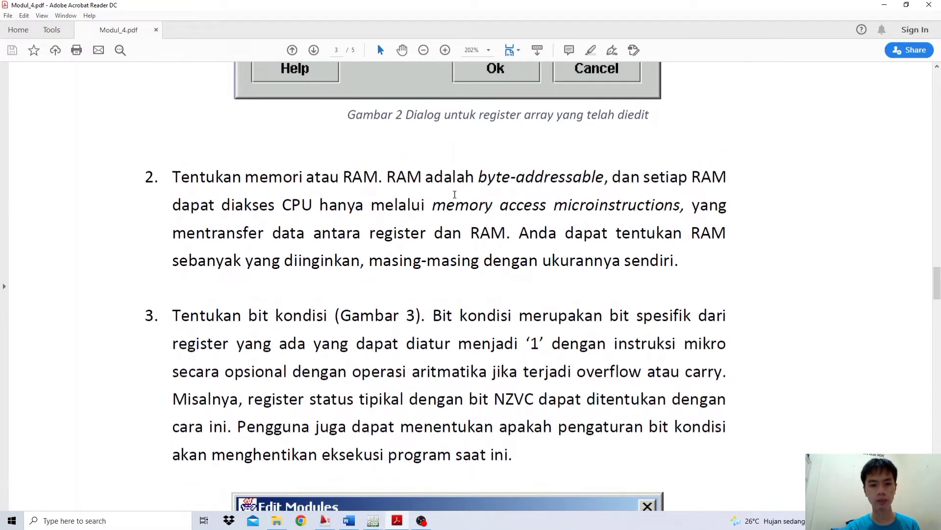
mouse_move(373, 520)
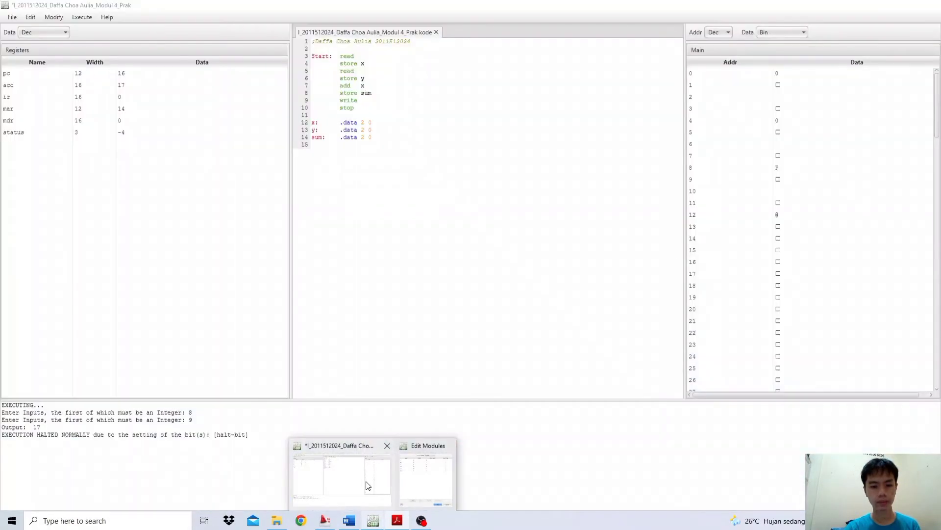
click(414, 482)
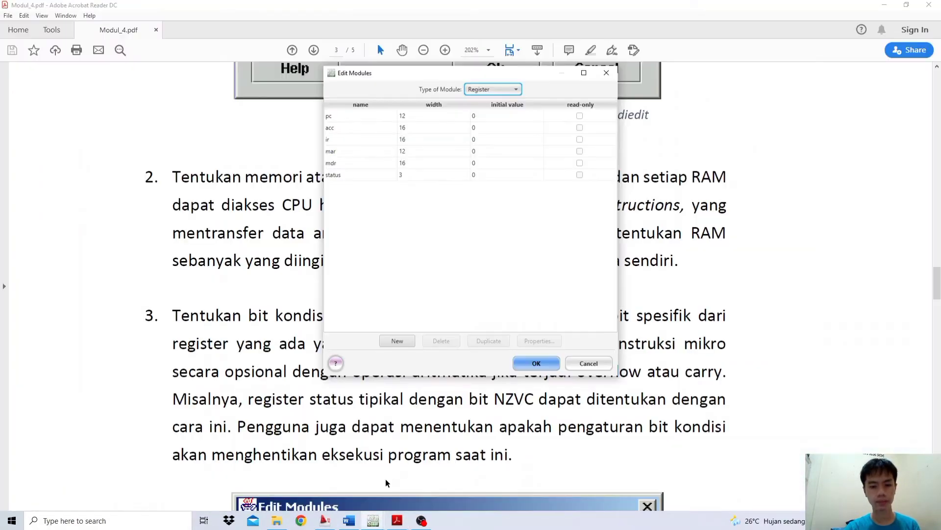
mouse_move(373, 526)
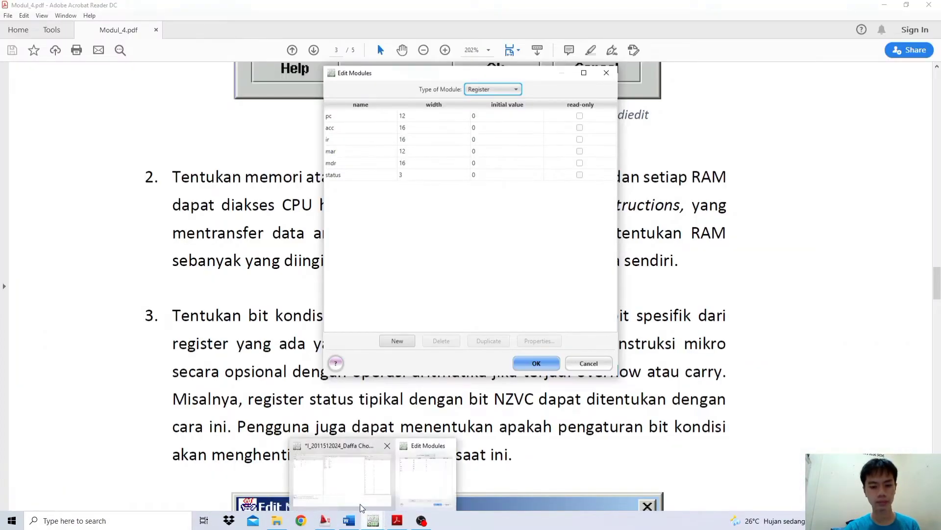
click(352, 487)
click(886, 4)
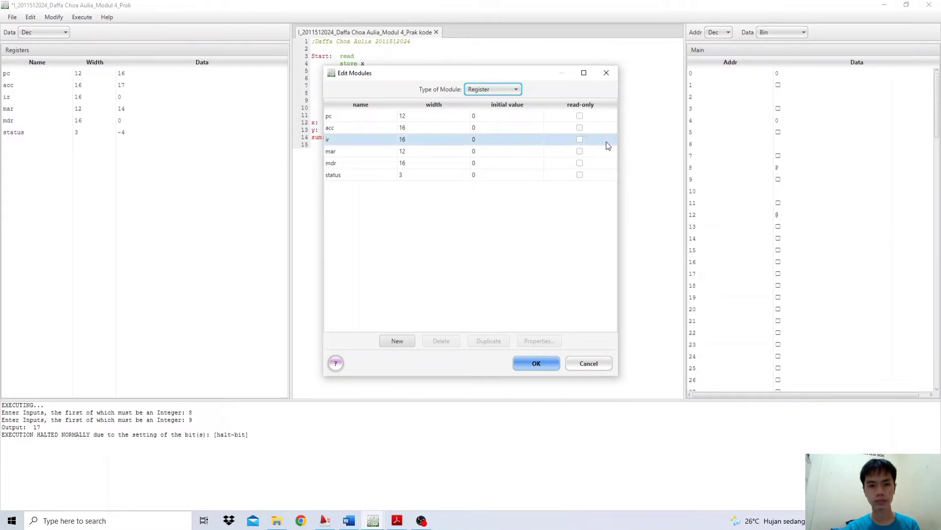
click(470, 92)
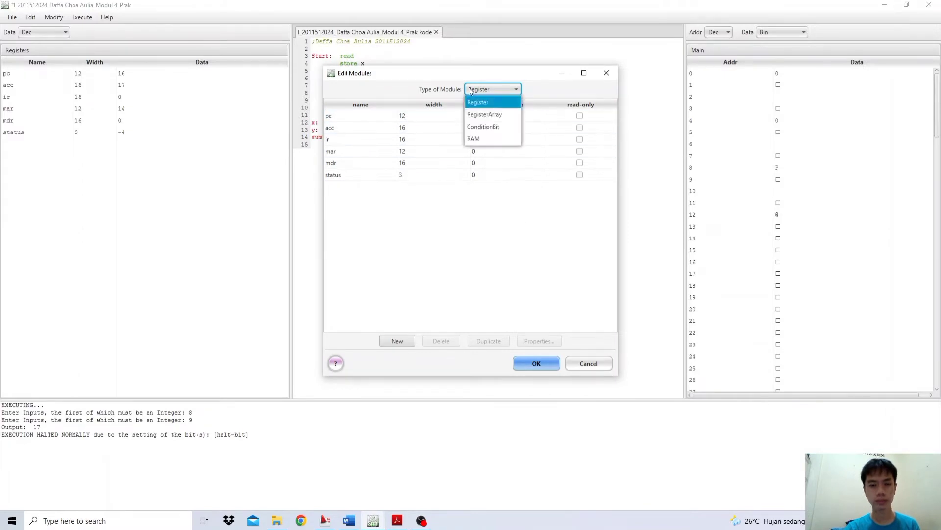
click(493, 136)
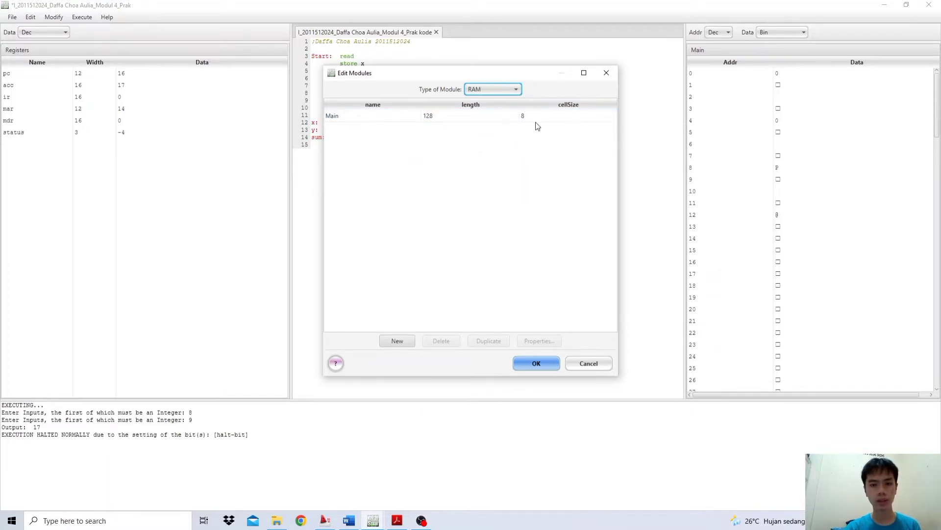
- Read the condition bit section in the PDF, display the ConditionBit modules in CPU Sim, and accept the module editor
click(397, 520)
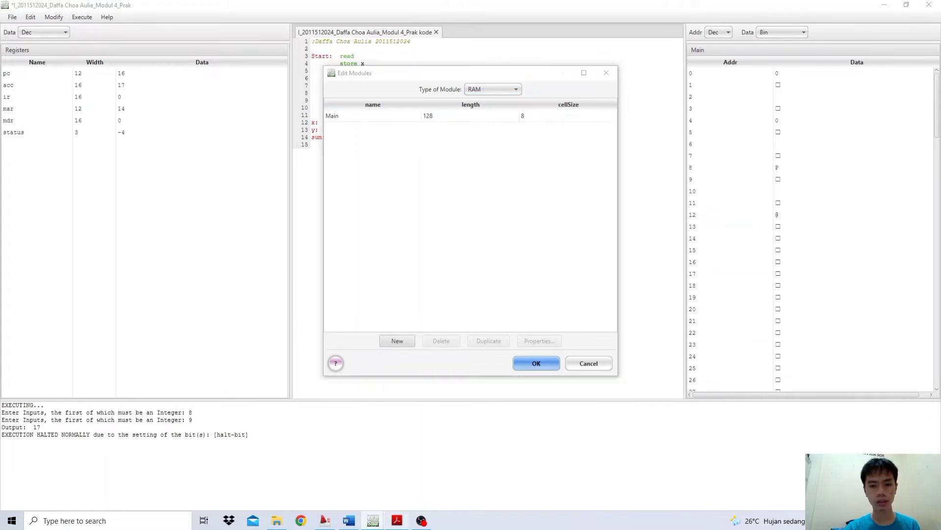
mouse_move(937, 283)
mouse_down()
mouse_move(937, 313)
mouse_move(939, 293)
mouse_up()
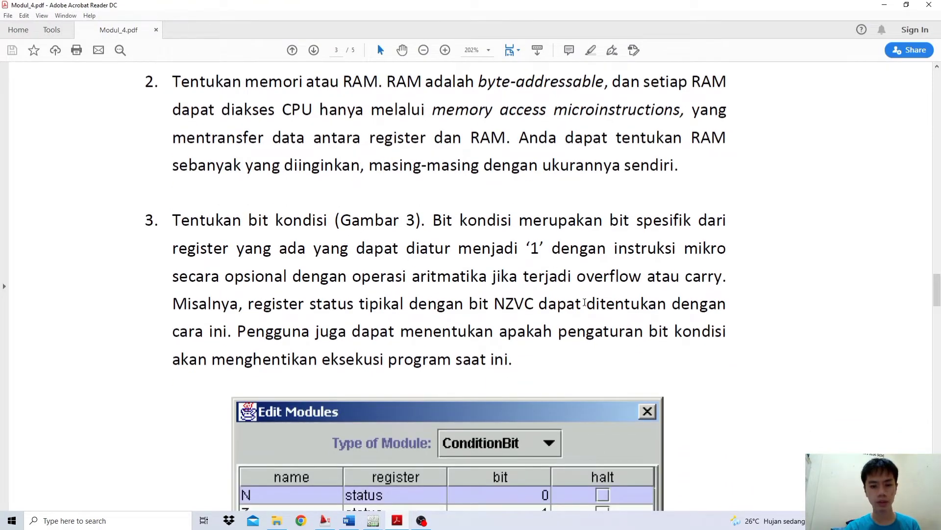
mouse_move(373, 521)
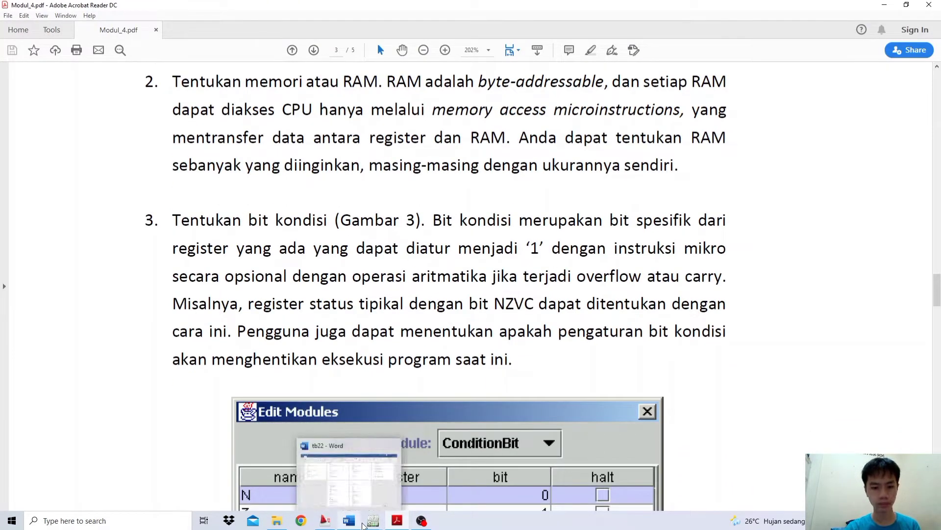
click(348, 472)
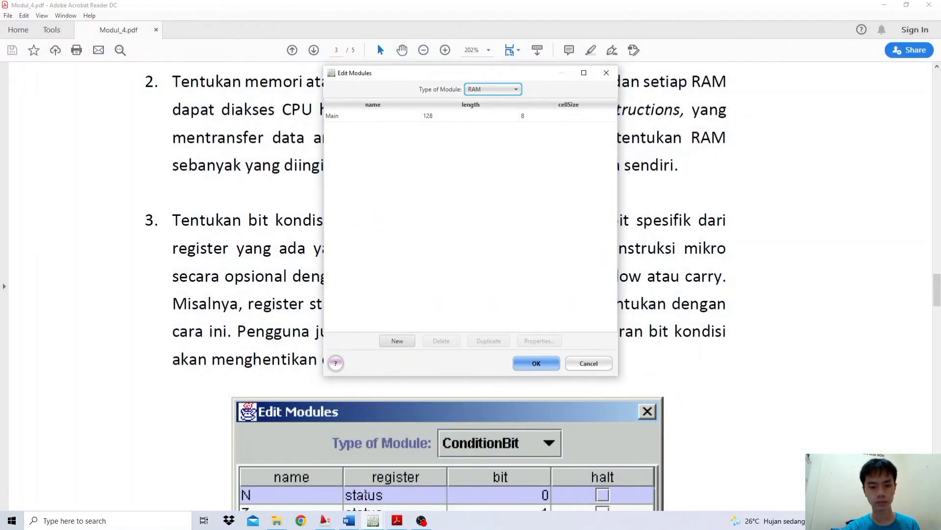
mouse_move(373, 519)
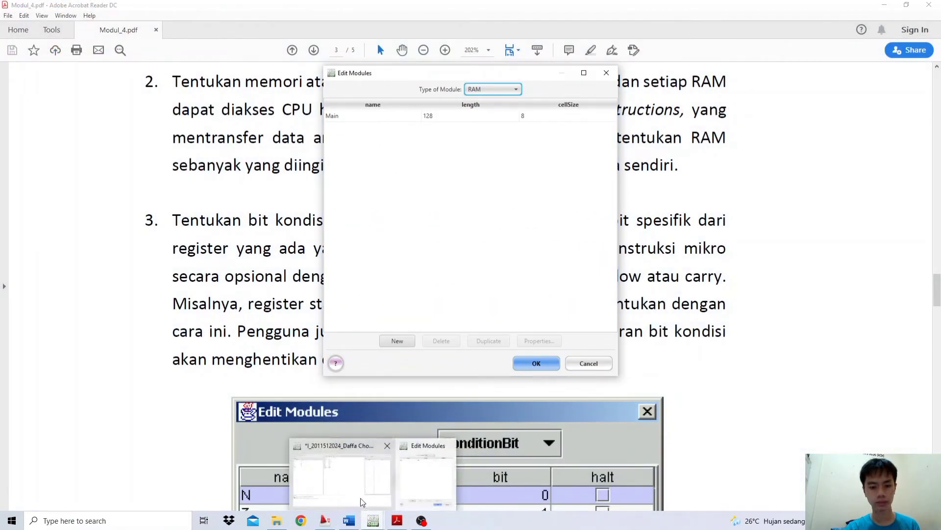
click(357, 490)
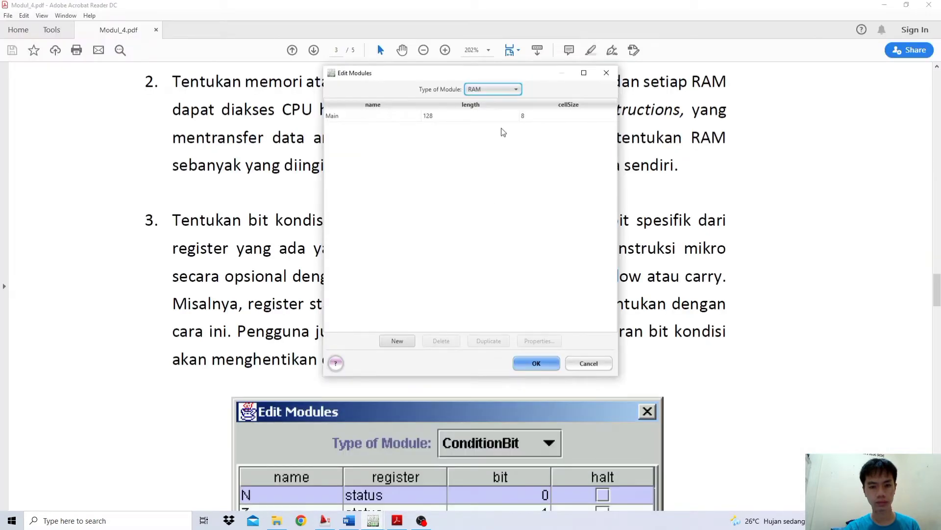
click(885, 4)
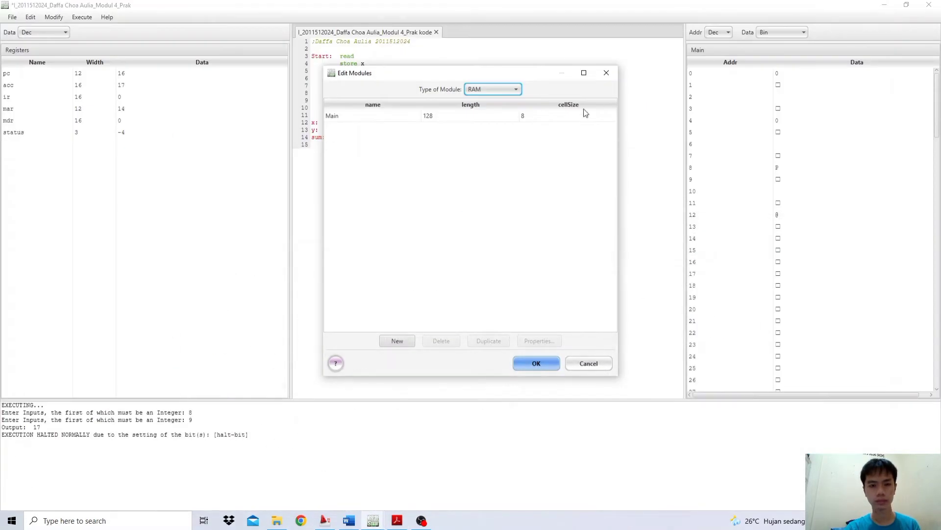
click(484, 88)
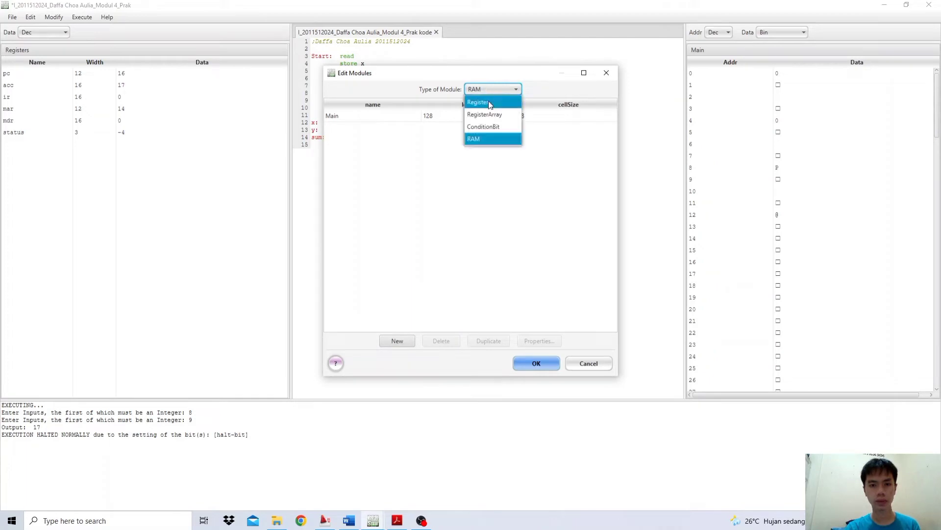
click(497, 126)
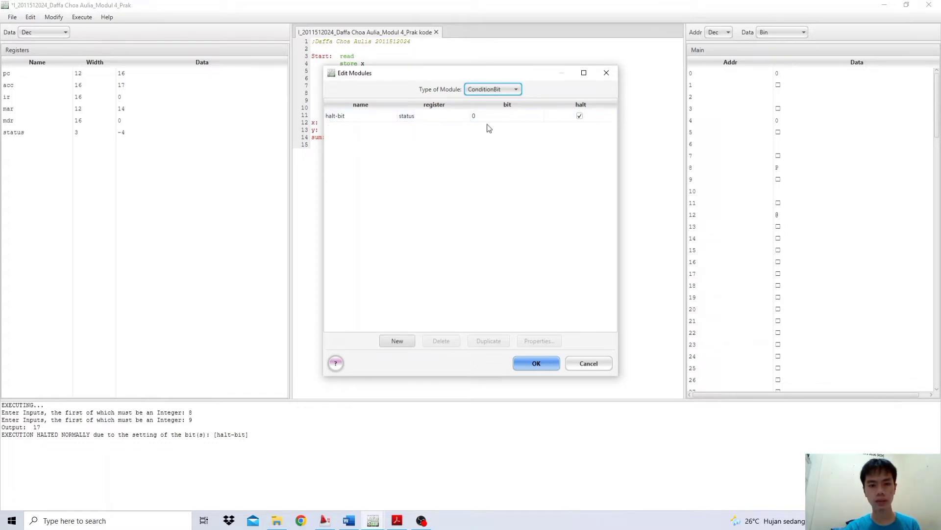
click(546, 364)
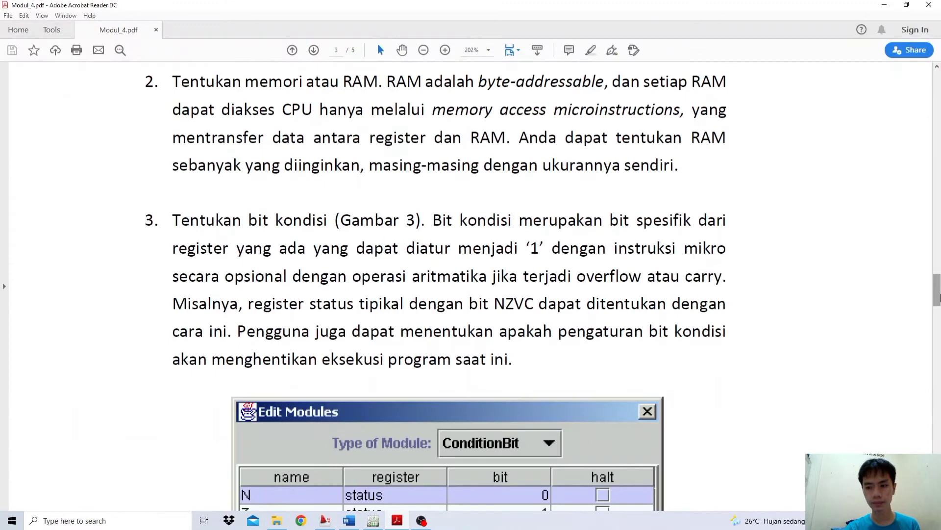
- Read the microinstruction section (step 4) of the module PDF, then open the microinstructions editor in CPU Sim
scroll(471, 295, down, 10)
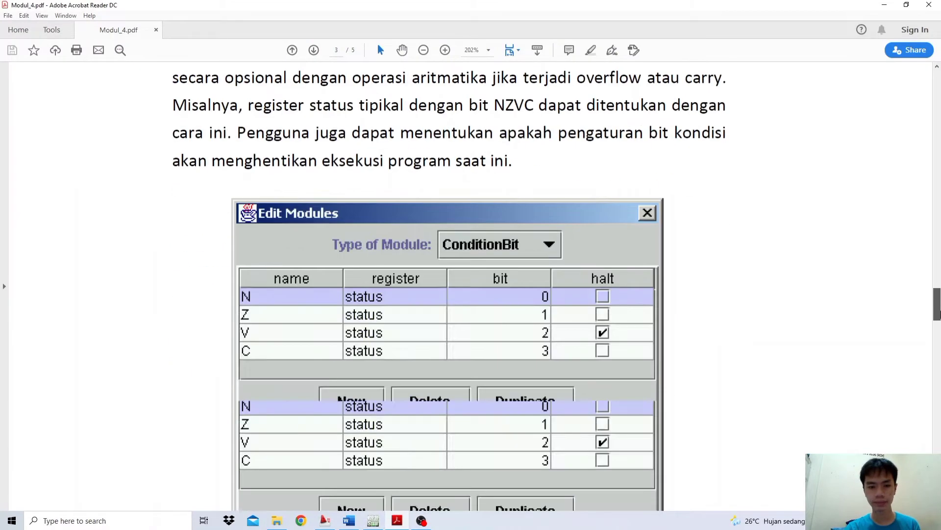
scroll(470, 294, down, 3)
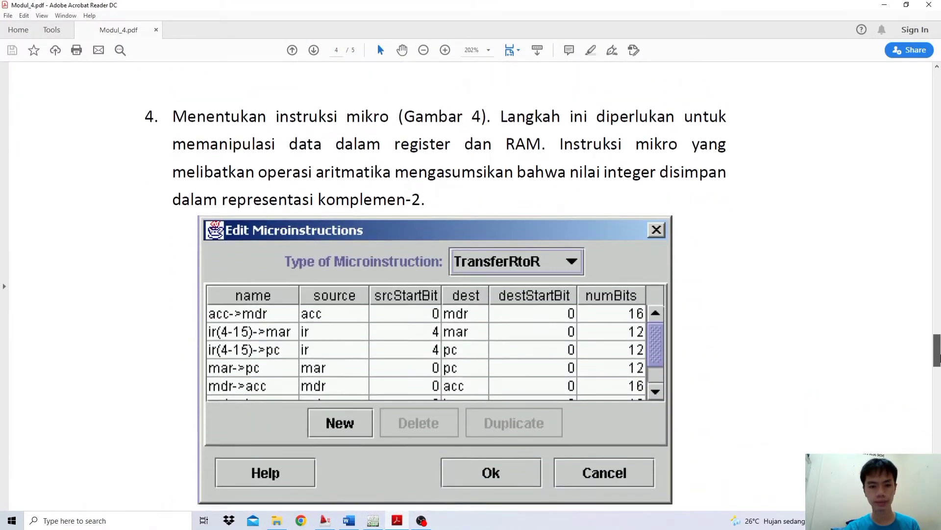
scroll(483, 92, down, 1)
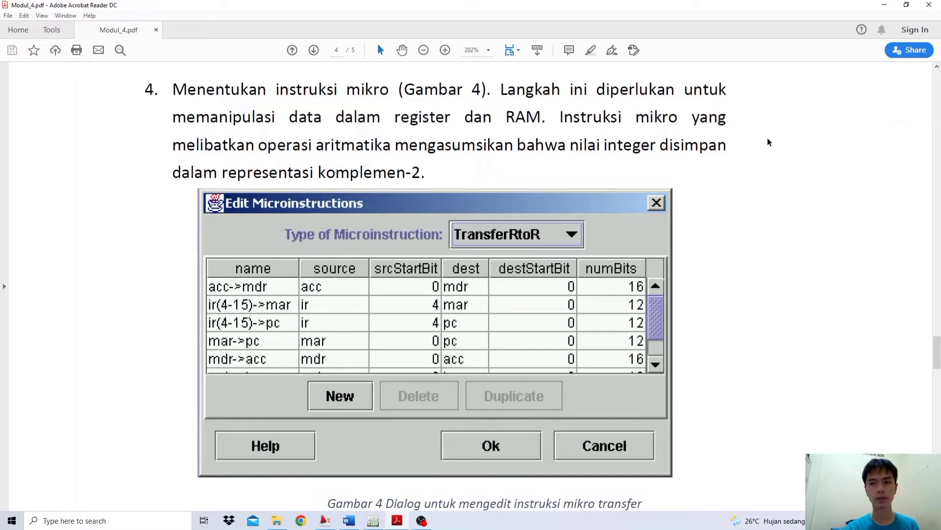
click(877, 8)
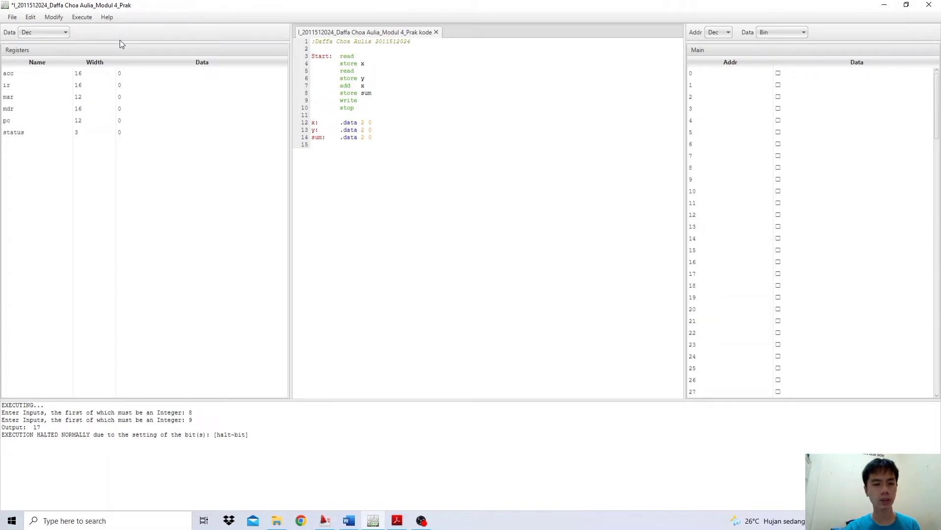
click(45, 16)
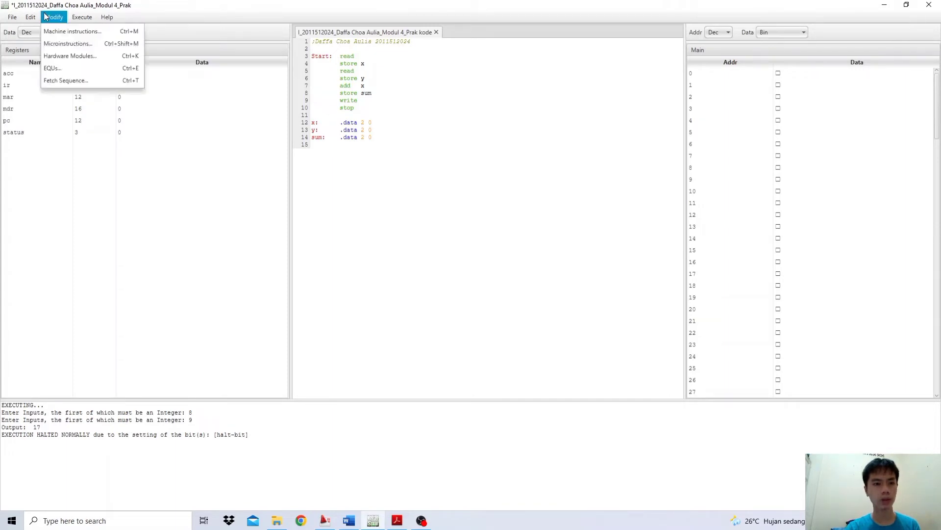
click(87, 45)
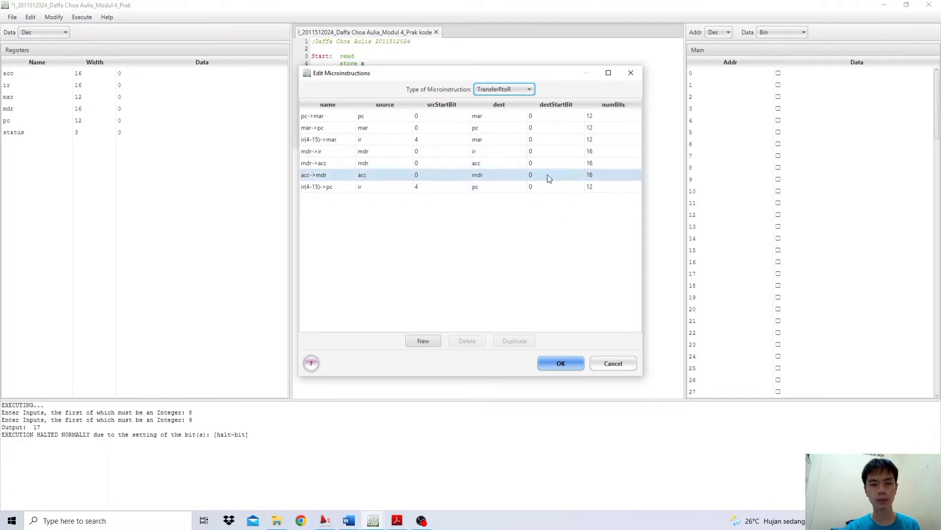
- Go through the TransferAtoR, Arithmetic, Branch and Test microinstruction types in the microinstructions editor
click(513, 90)
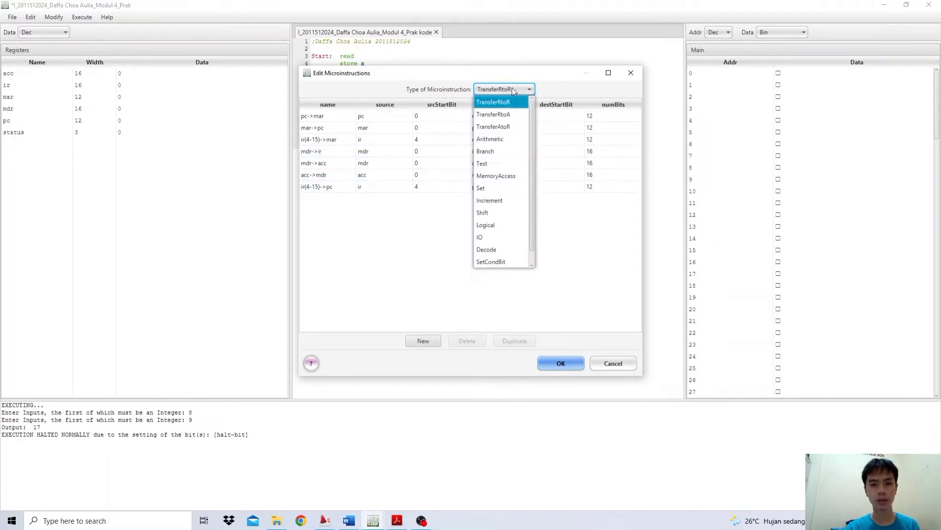
click(507, 127)
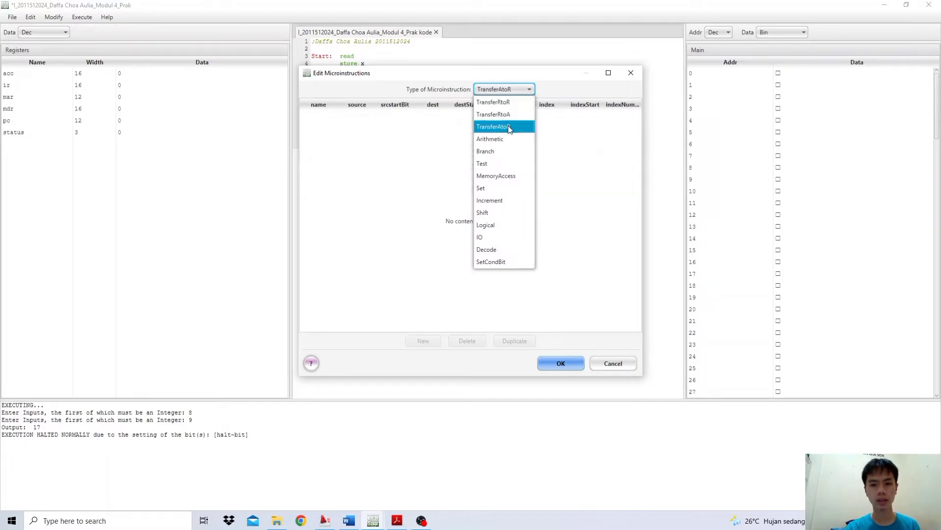
click(496, 90)
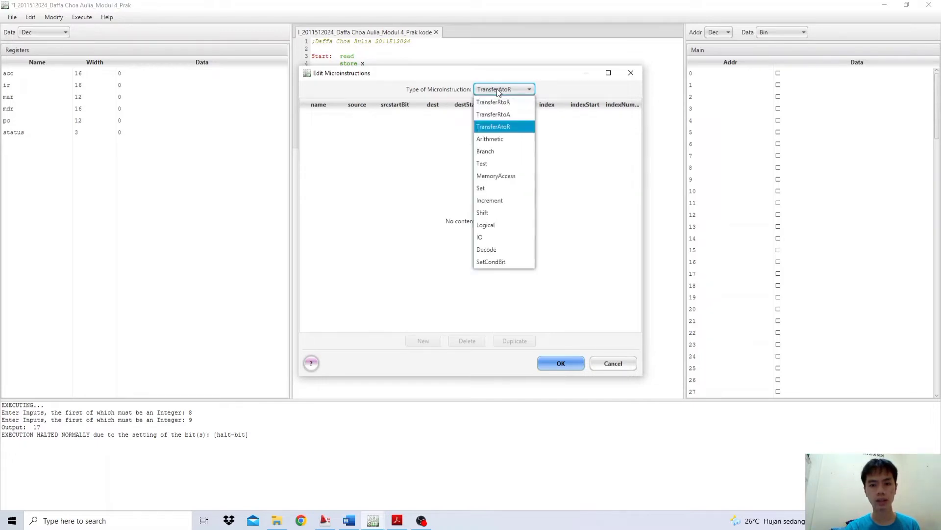
click(516, 137)
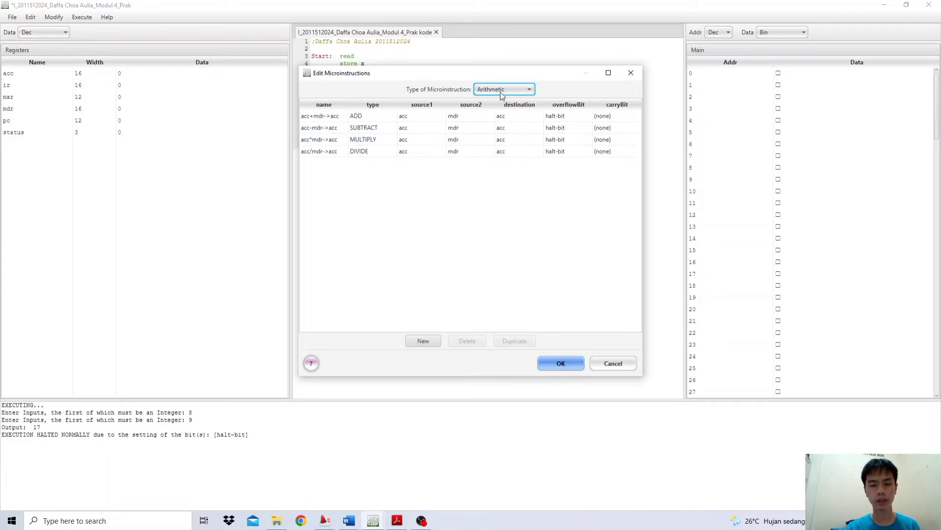
click(502, 94)
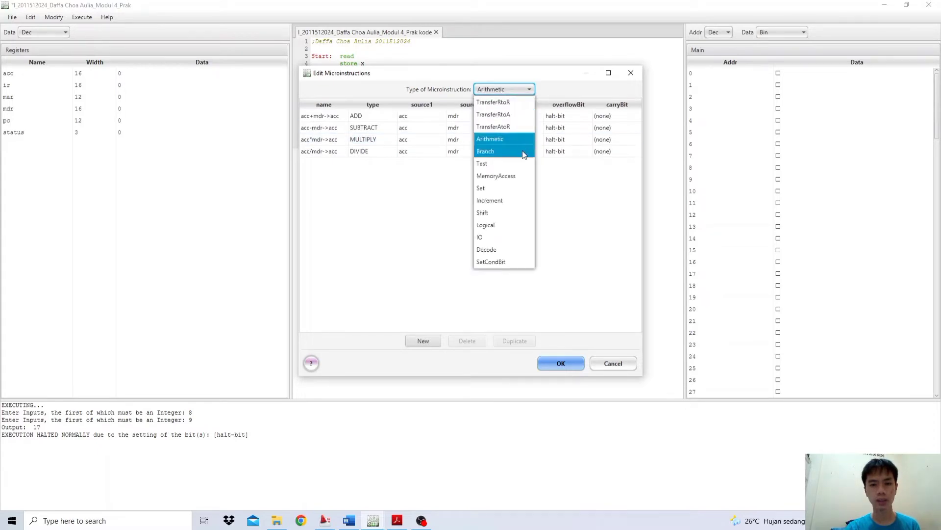
click(524, 152)
click(510, 91)
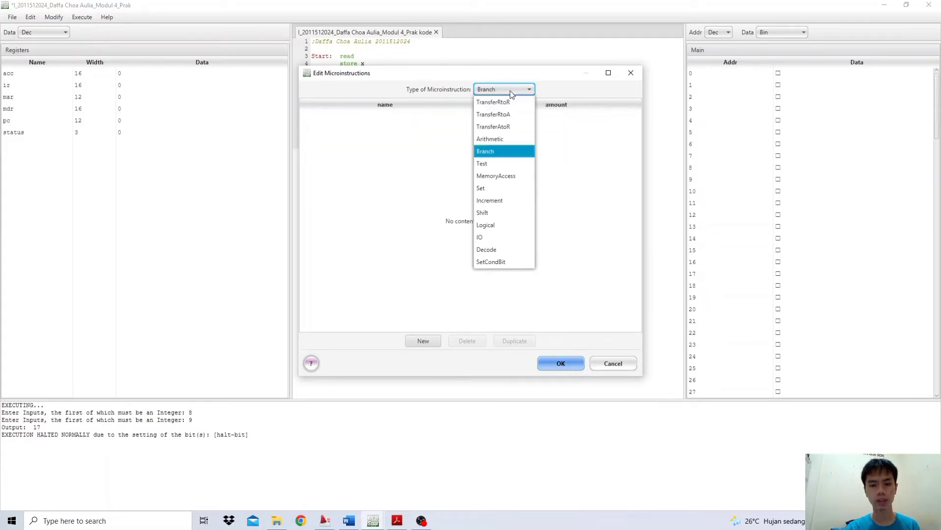
click(522, 156)
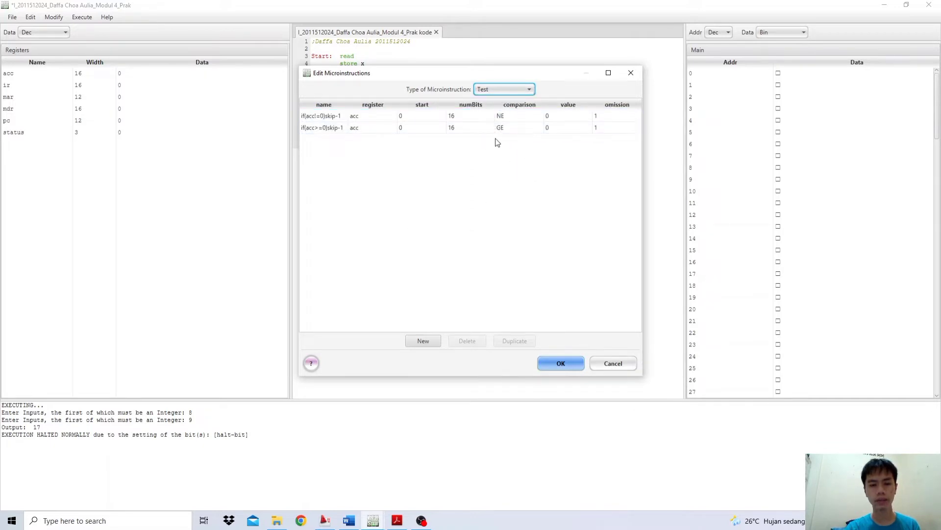
- Display the MemoryAccess, Set, Increment and Shift microinstruction types one after another
click(492, 88)
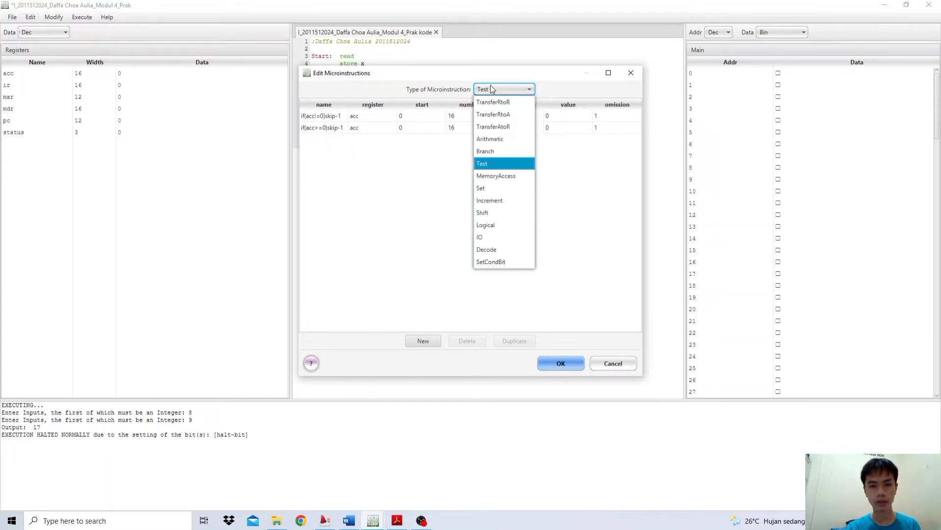
click(532, 176)
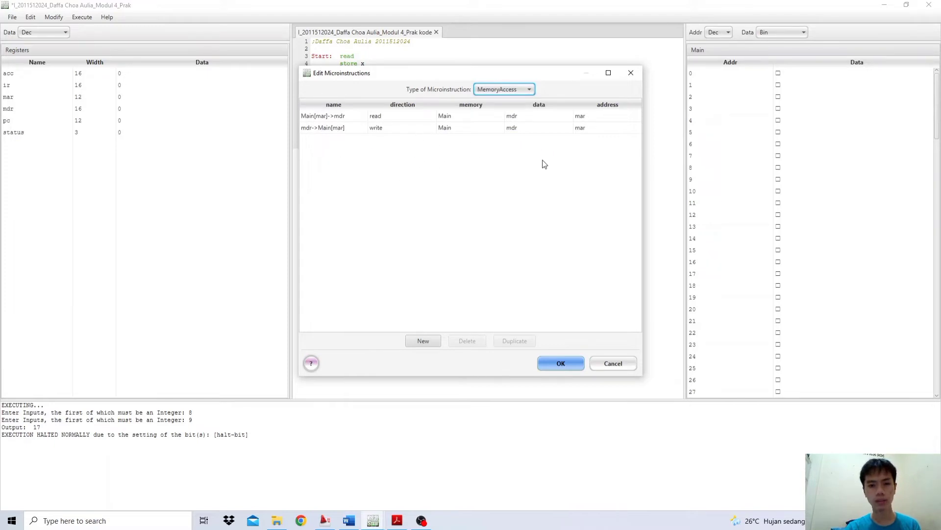
click(507, 89)
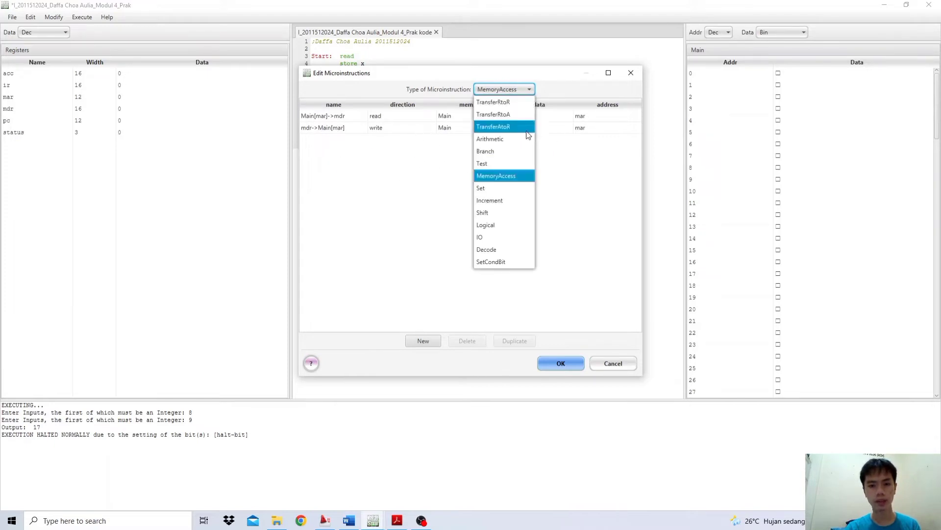
click(519, 184)
click(500, 86)
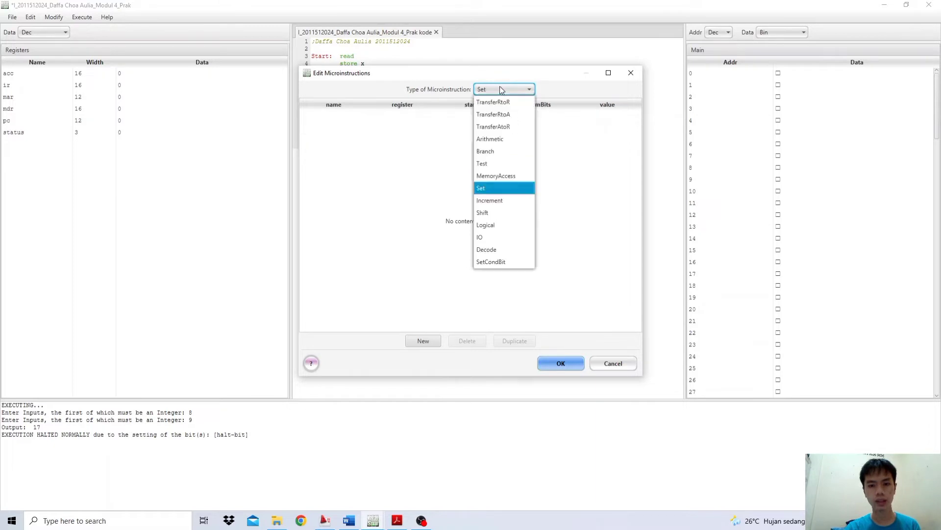
click(513, 196)
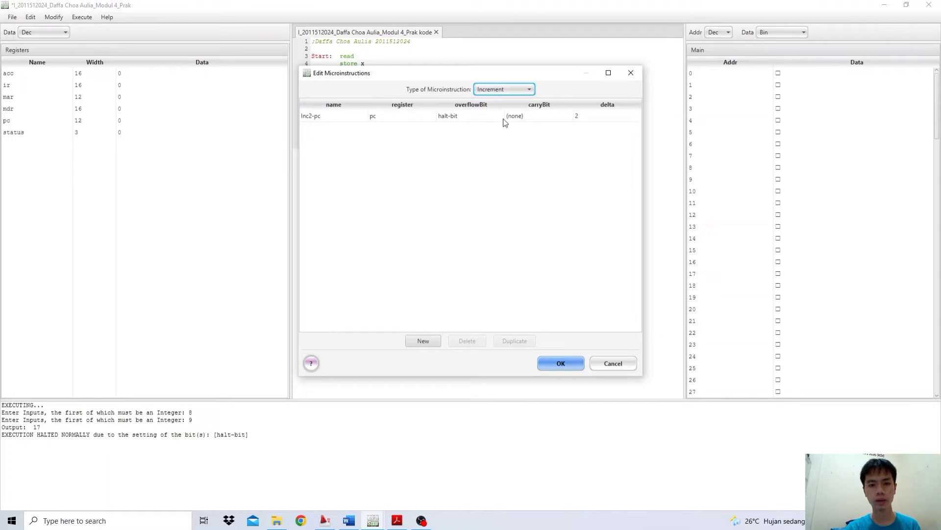
click(519, 91)
click(508, 211)
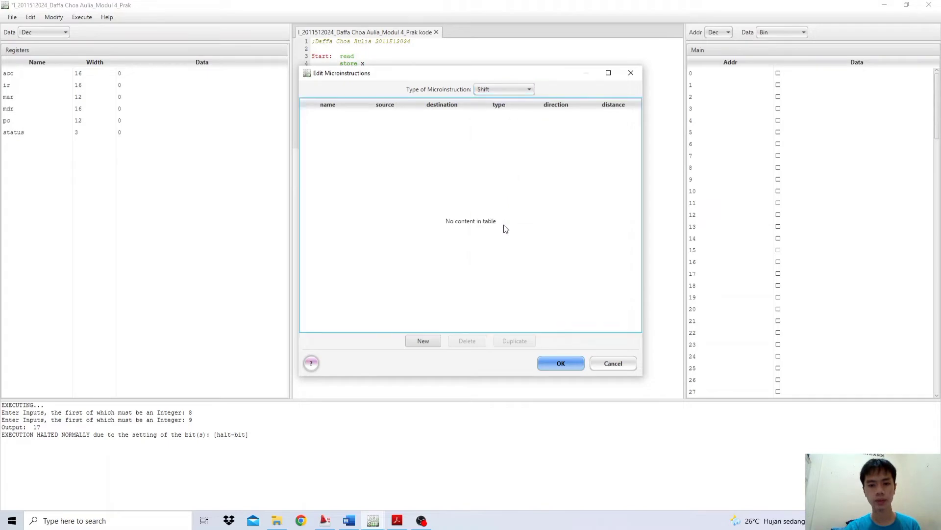
- Display the Logical, IO and Decode microinstruction types one after another
click(505, 92)
click(519, 224)
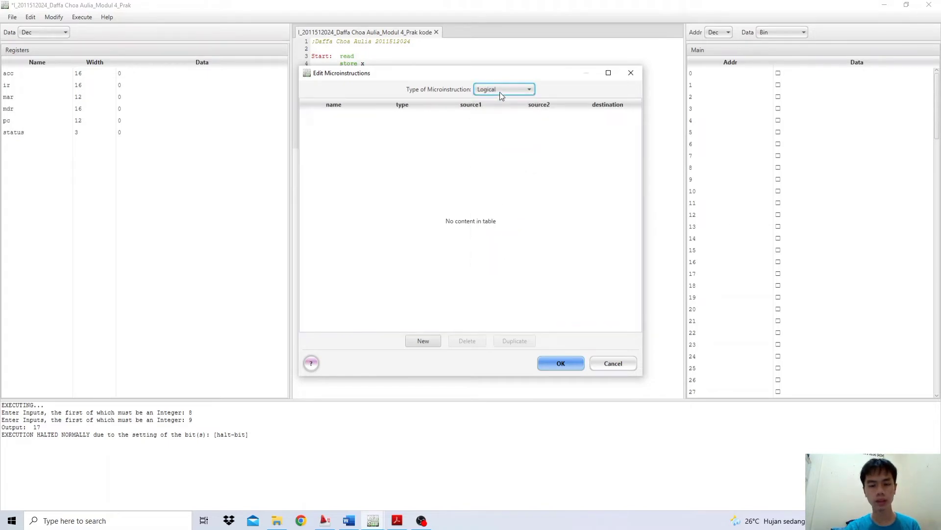
click(500, 92)
click(513, 231)
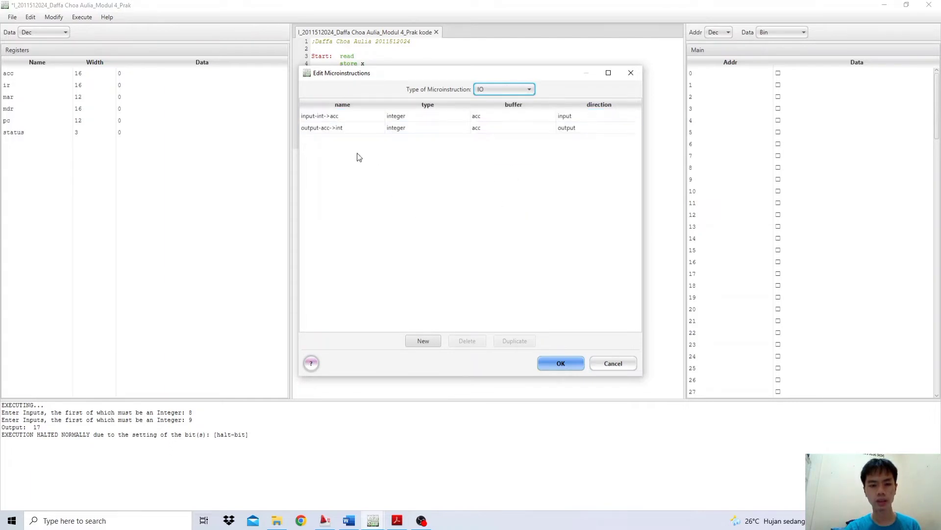
click(515, 90)
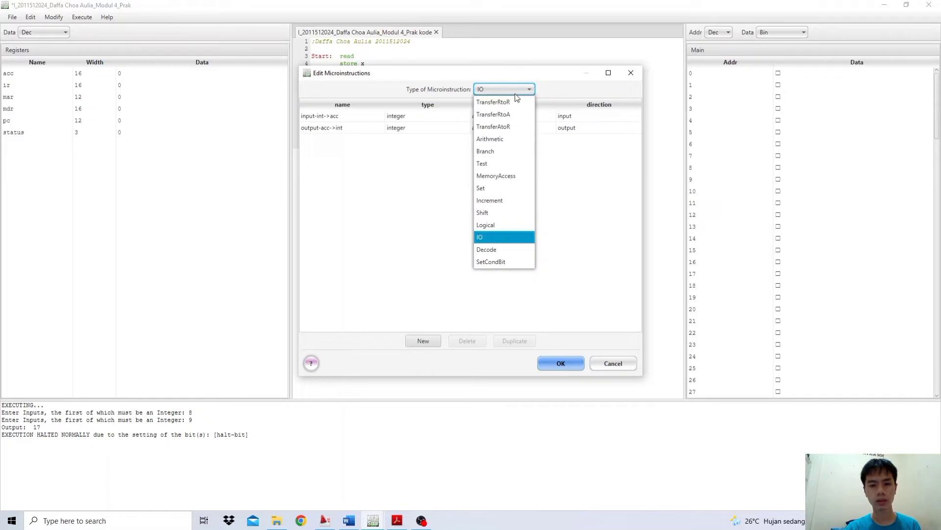
click(521, 253)
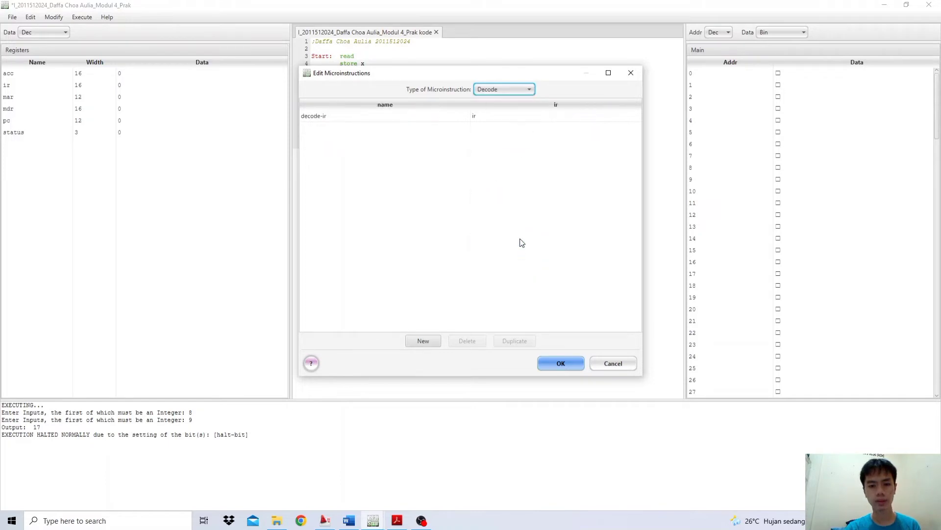
- Display the SetCondBit microinstructions in the microinstructions editor
click(502, 92)
click(502, 91)
click(510, 90)
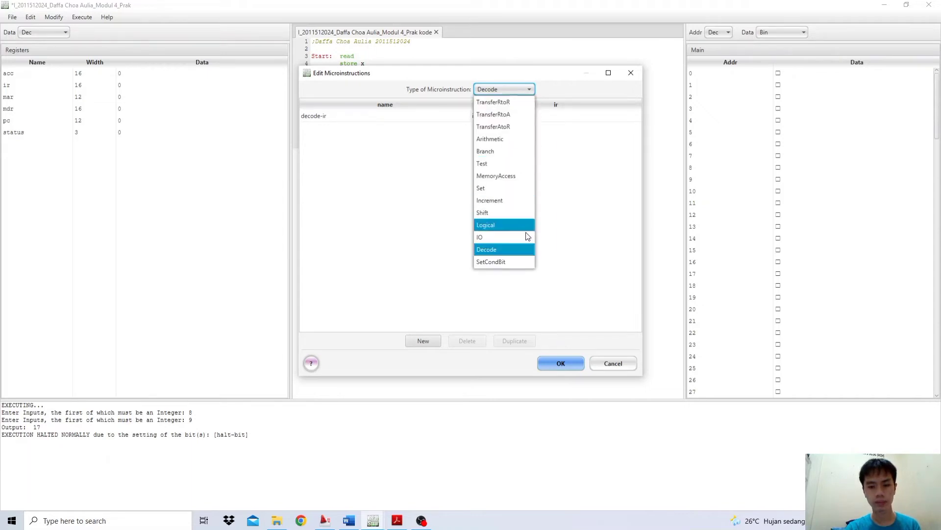
click(519, 262)
click(556, 115)
click(500, 159)
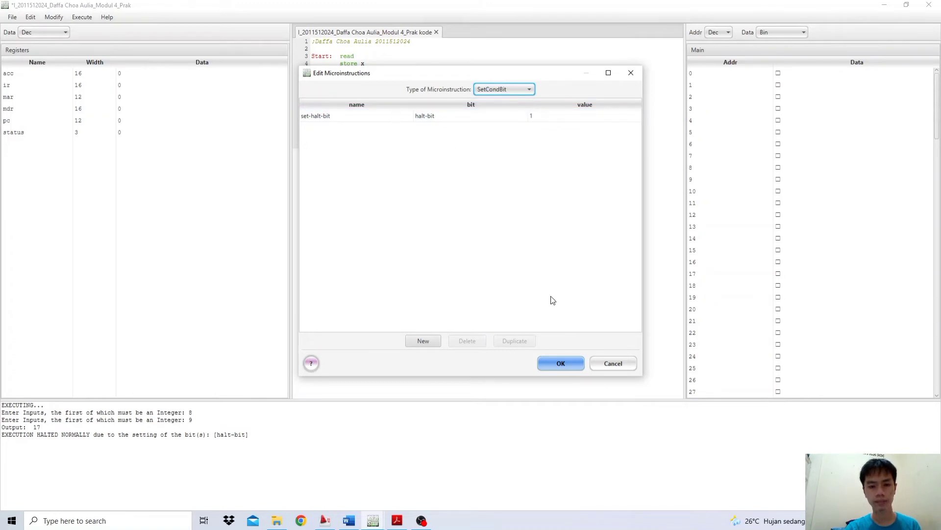
click(535, 116)
- Return to the TransferRtoR microinstructions to review the register transfers, and accept the microinstructions editor
click(514, 90)
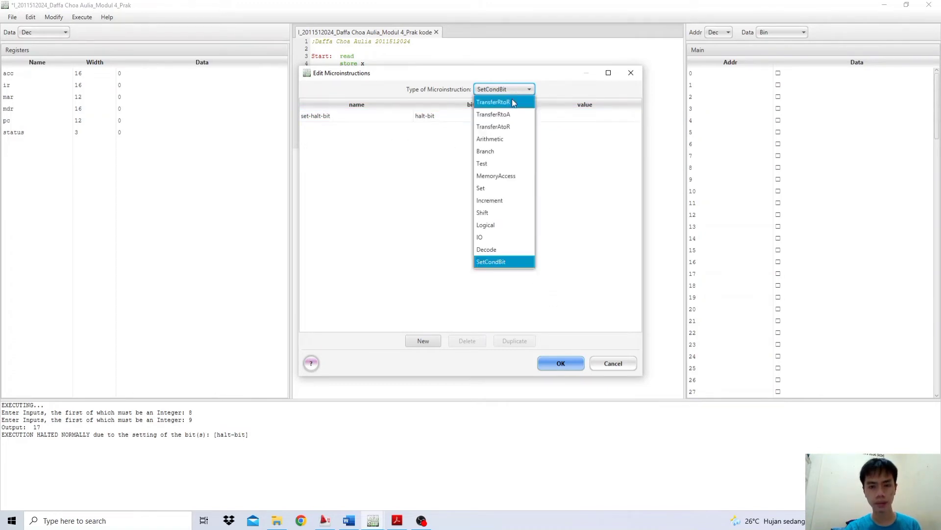
click(511, 102)
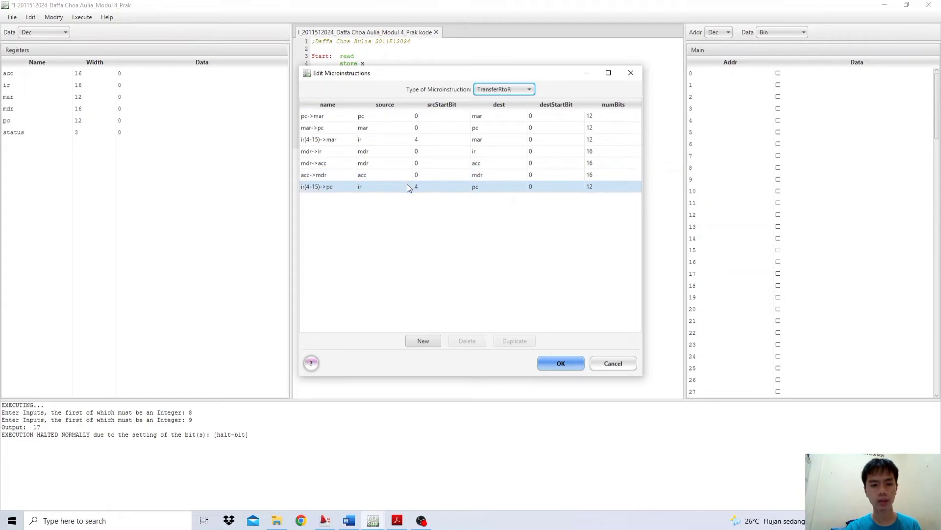
click(573, 364)
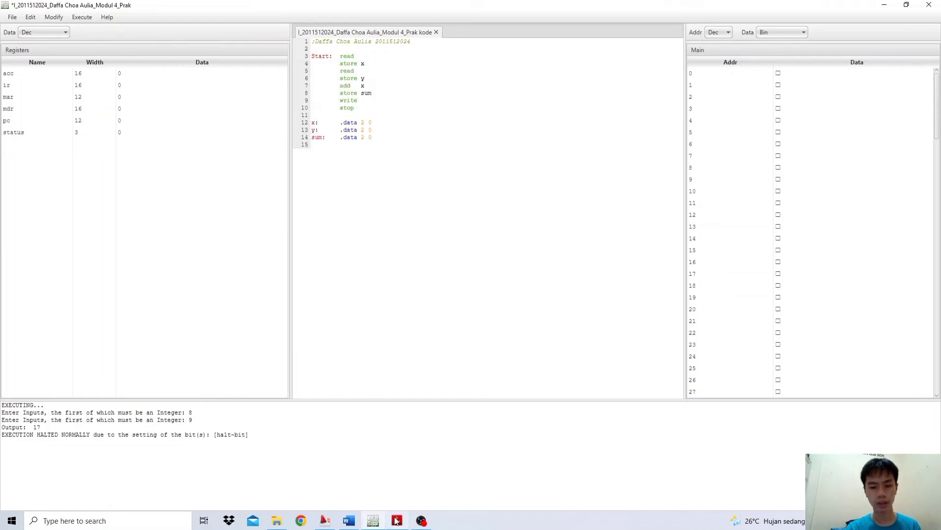
- Switch to Acrobat Reader, read step 5 on machine instructions and the fetch sequence, and return to CPU Sim
click(397, 520)
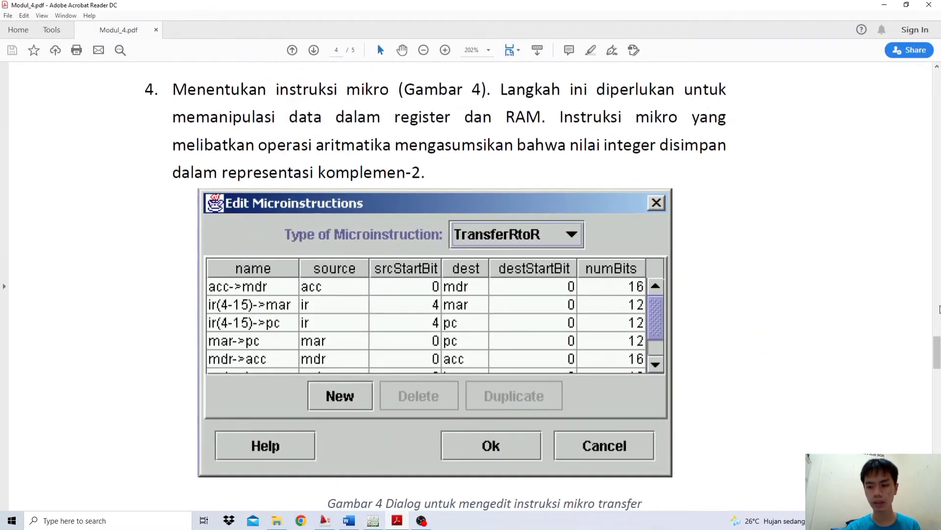
drag(937, 368, 939, 400)
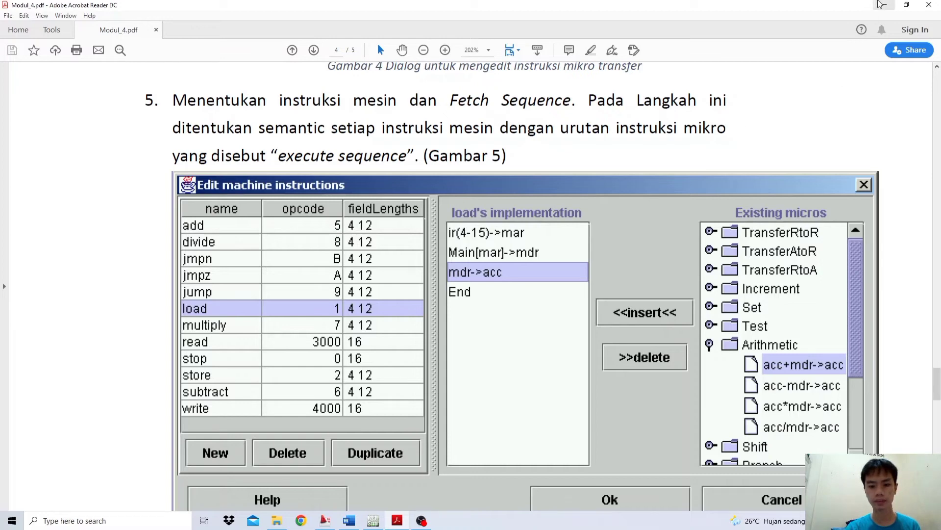
click(882, 5)
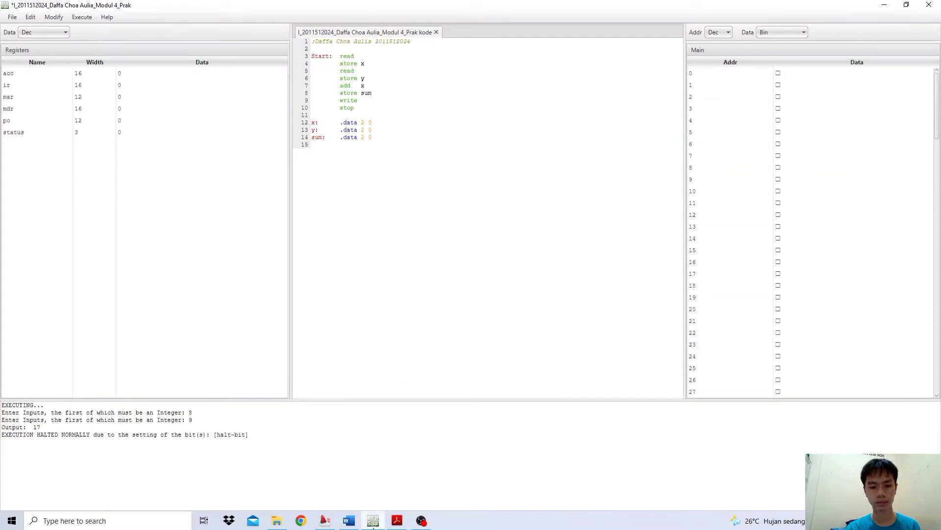
- Open the machine instructions editor and display the format of the stop instruction
click(61, 19)
click(61, 19)
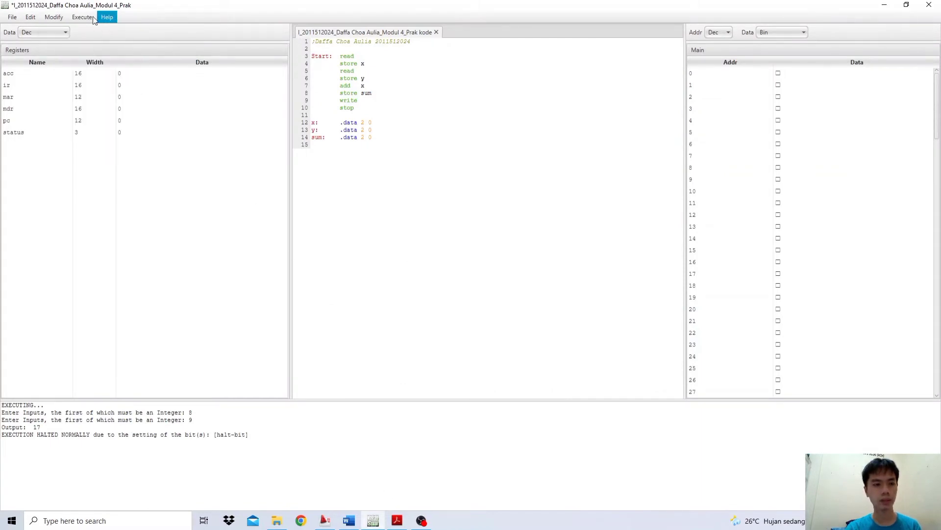
click(60, 18)
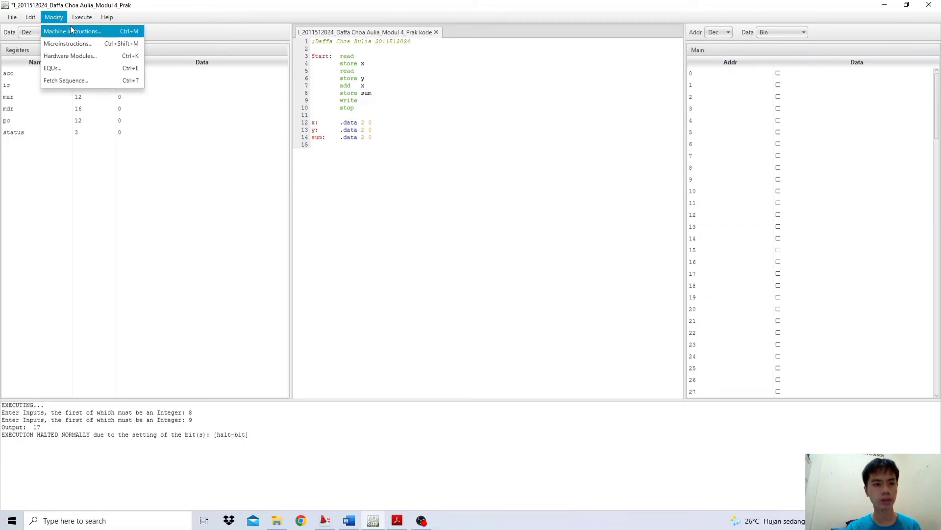
click(71, 31)
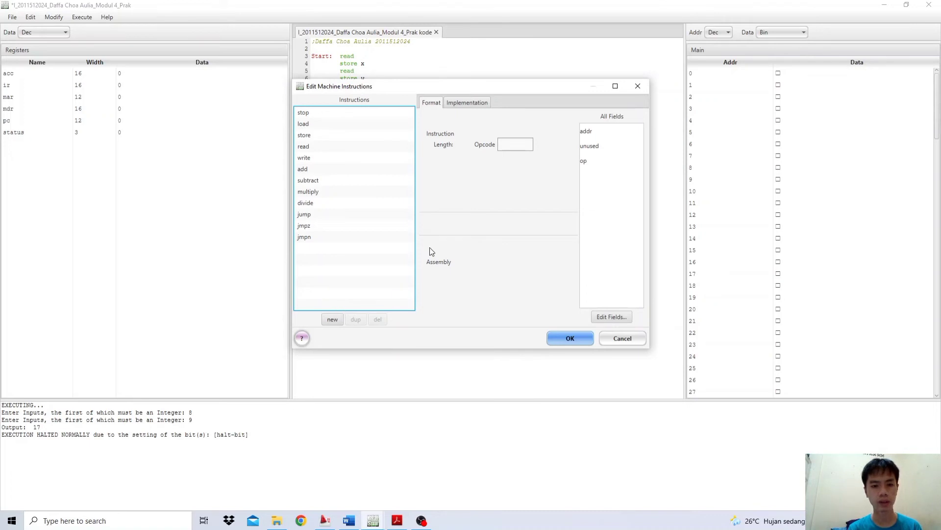
click(356, 113)
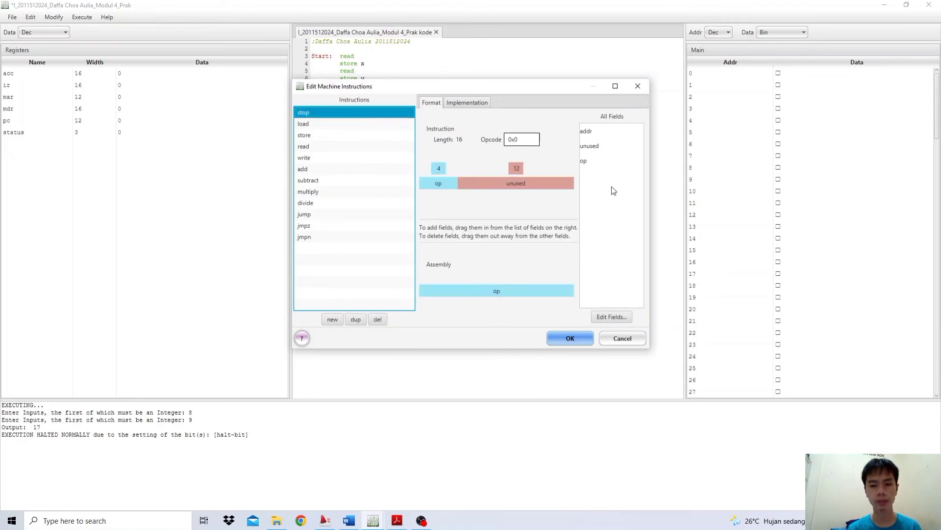
- Open the field definitions of the machine instructions, examine the addr, unused and op fields, and close them again
click(624, 317)
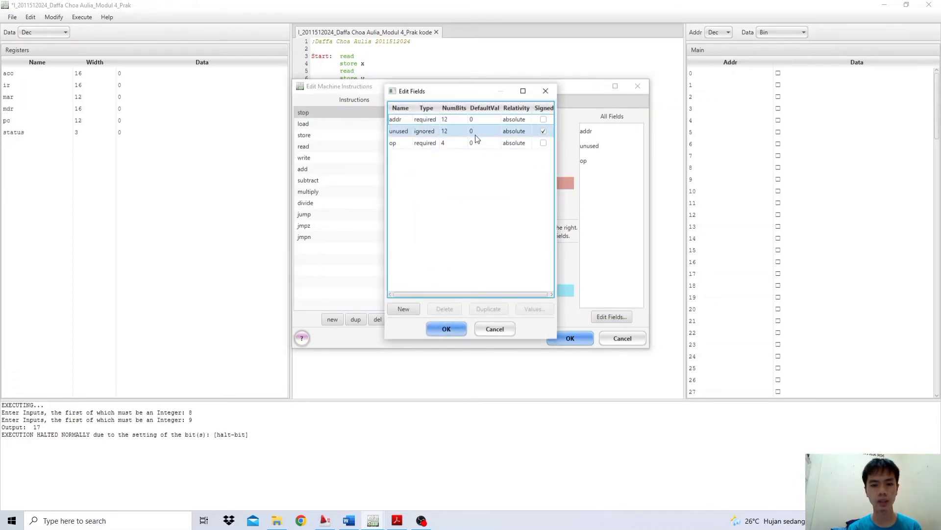
click(547, 92)
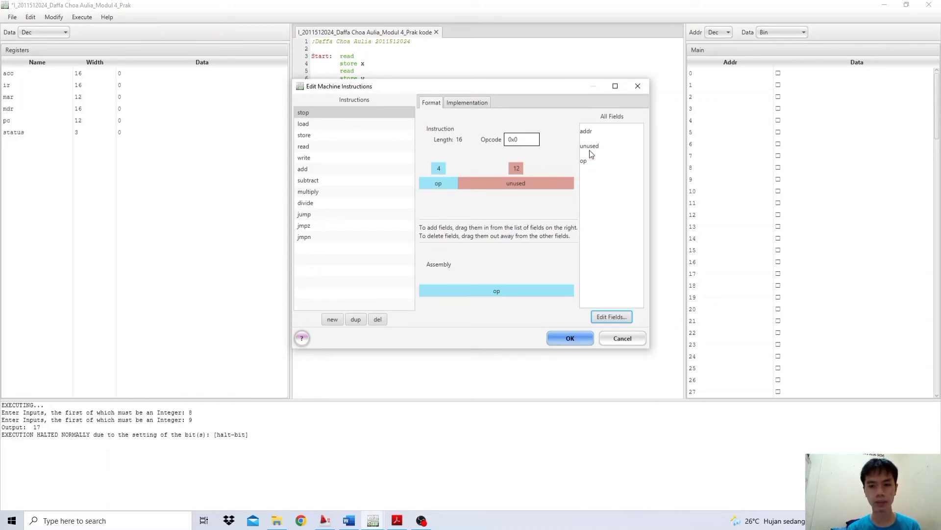
- Add the addr field to the end of the stop instruction's format, remove it again, and accept the machine instructions editor
drag(592, 136, 557, 185)
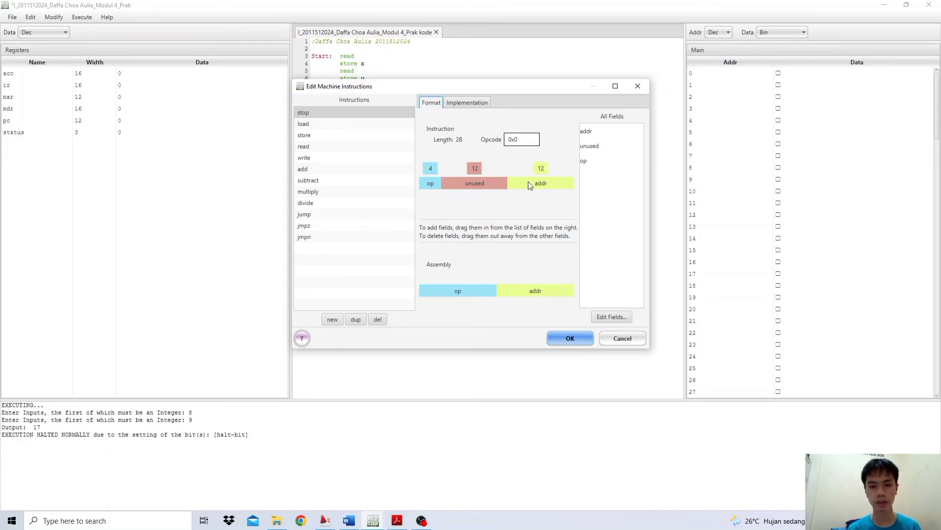
drag(531, 182, 607, 189)
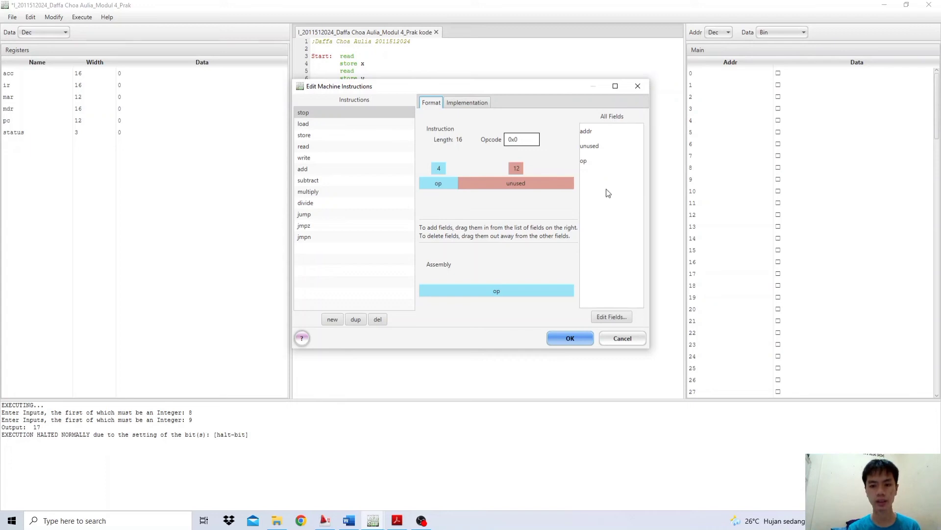
click(566, 339)
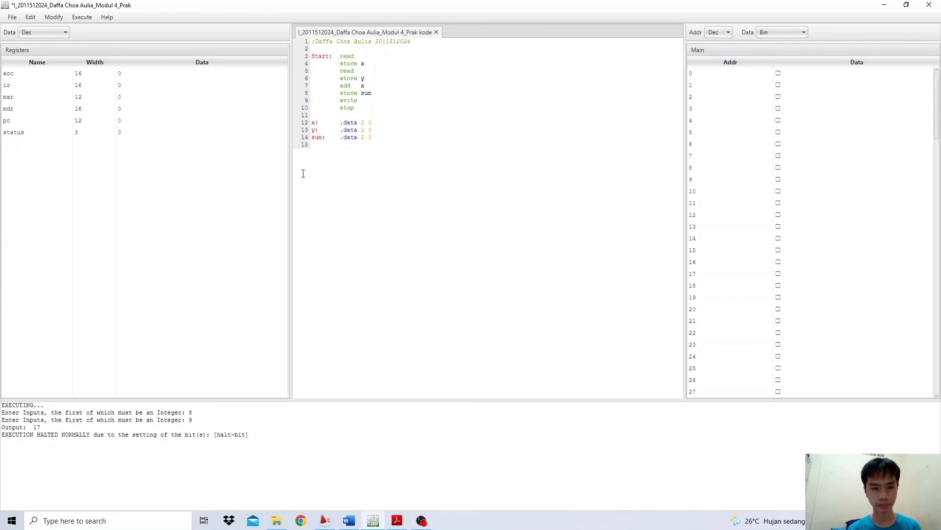
- Clear, assemble, load and run the addition program, supplying 5 and 7 as the two integer inputs
click(76, 18)
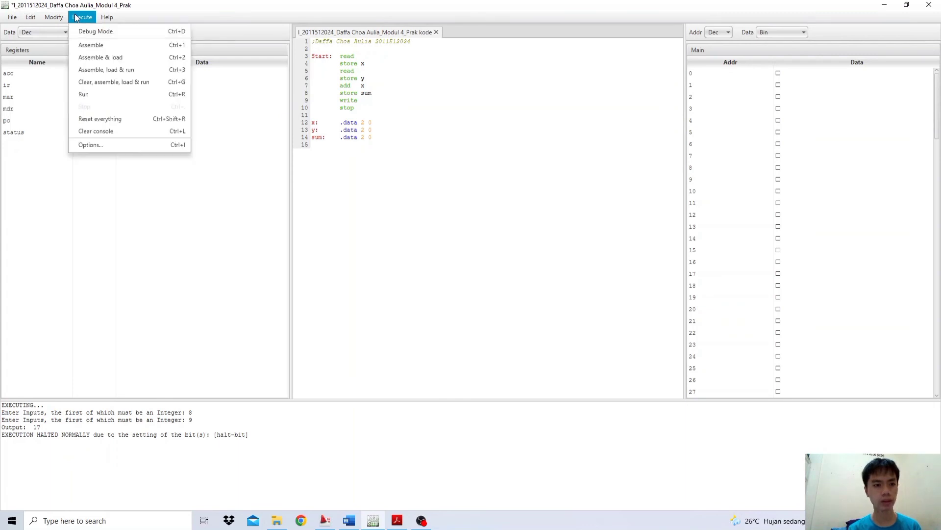
click(128, 84)
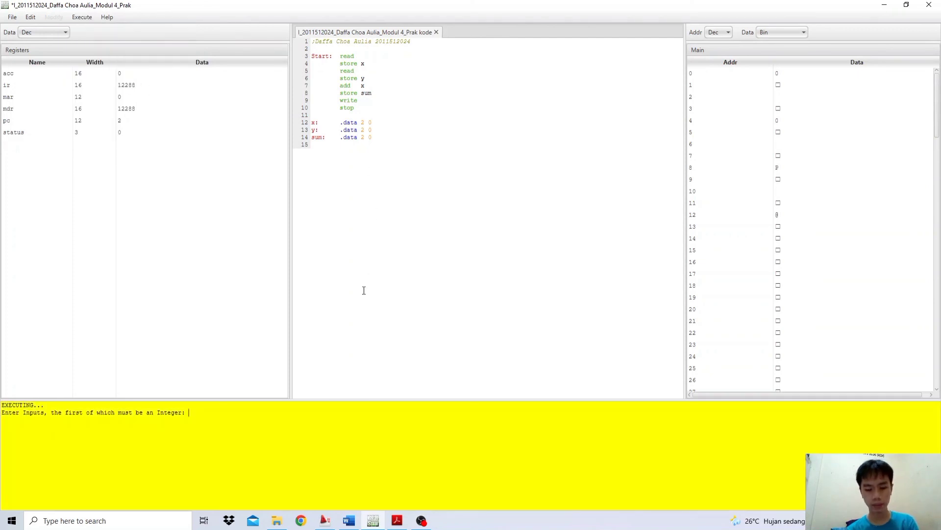
text(5)
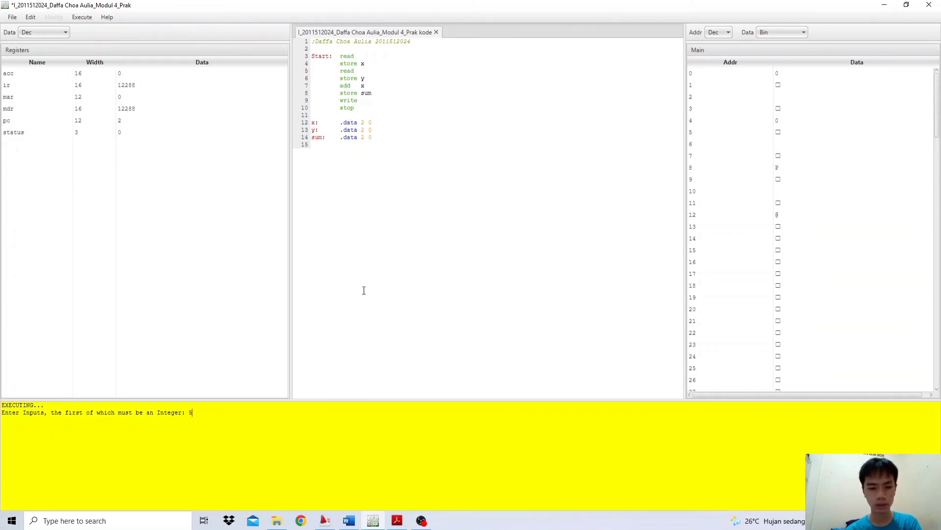
key(Return)
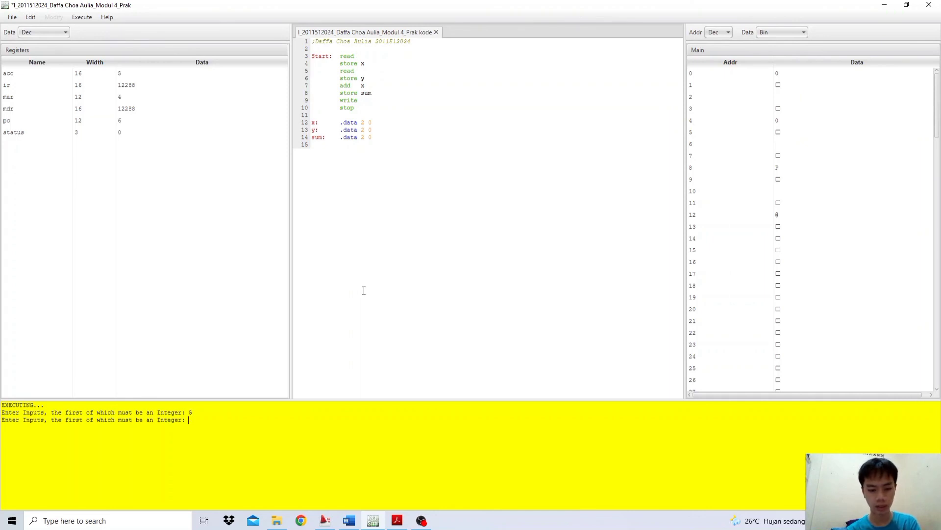
text(7)
key(Return)
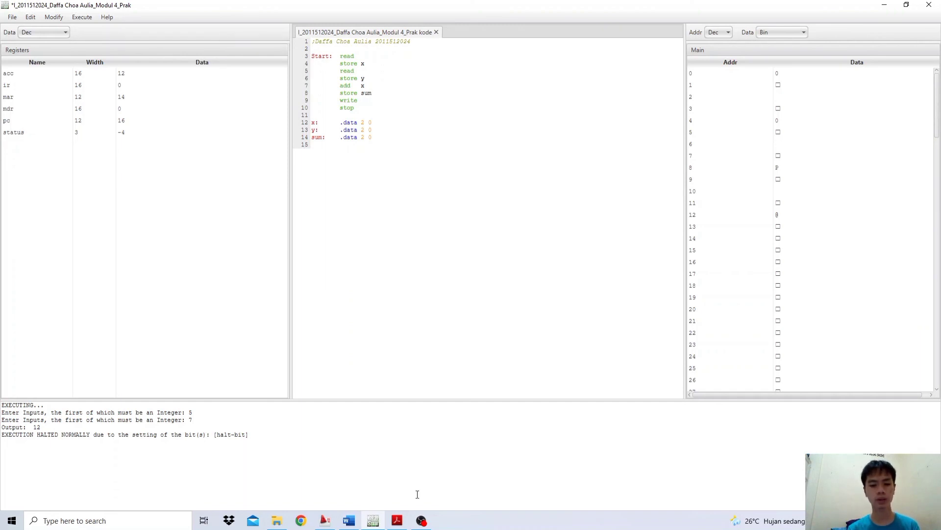
click(421, 520)
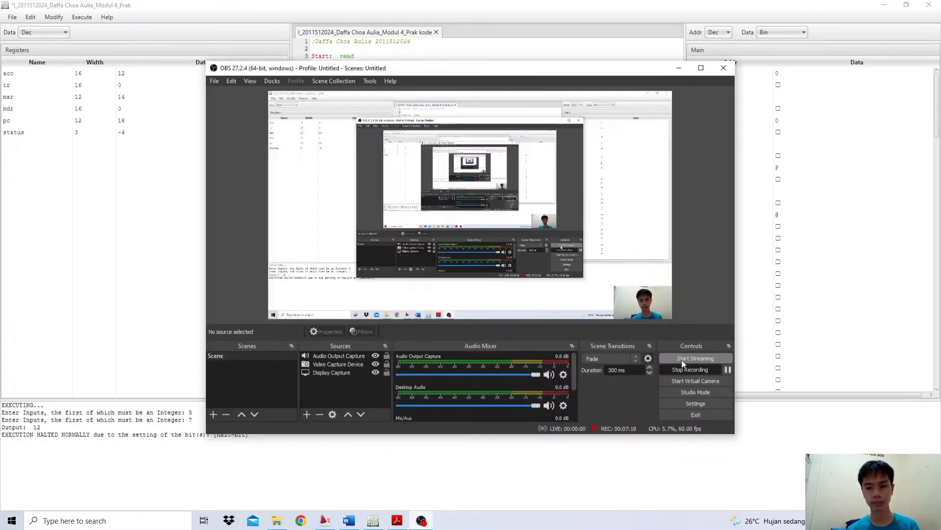